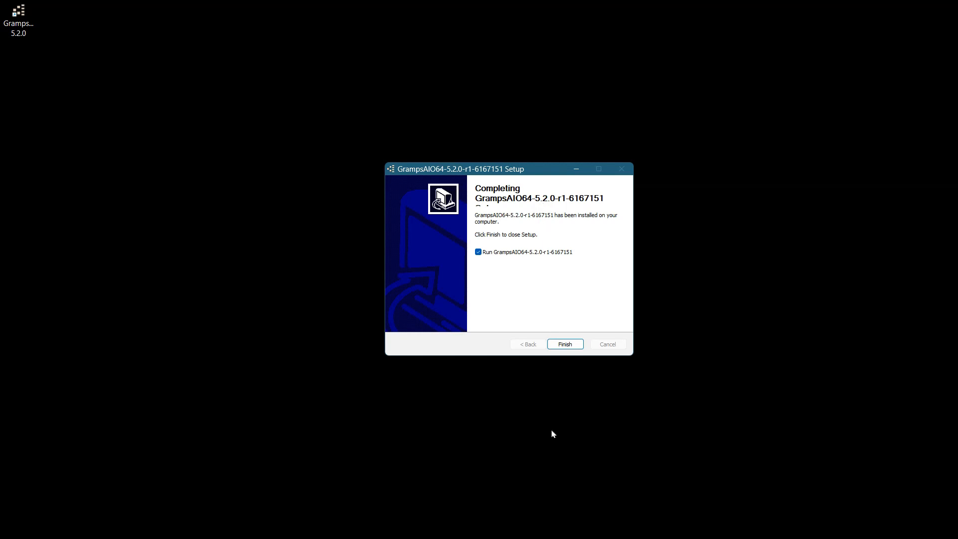
Finish the GrampsAIO64-5.2.0 setup with the option to run the program enabled.
left_click(565, 345)
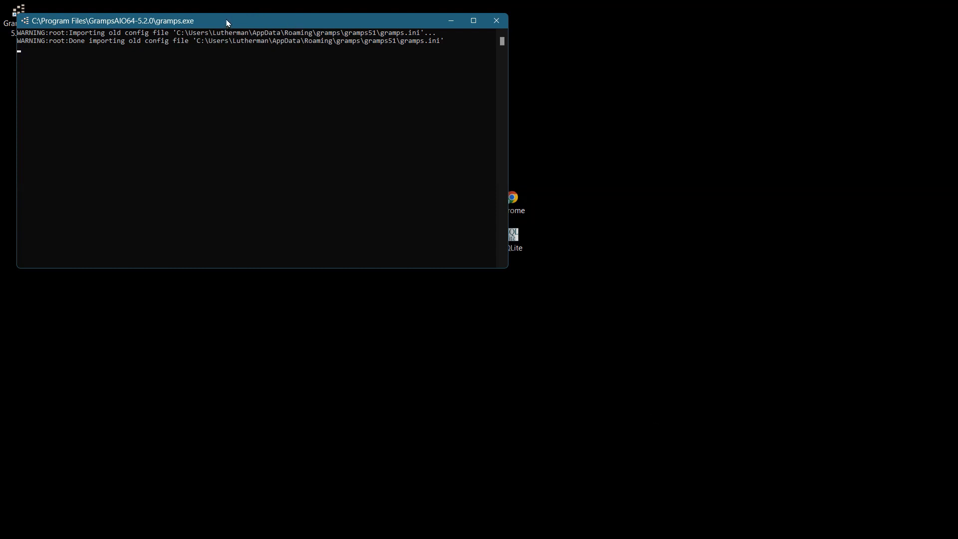
left_click_drag(228, 23, 395, 53)
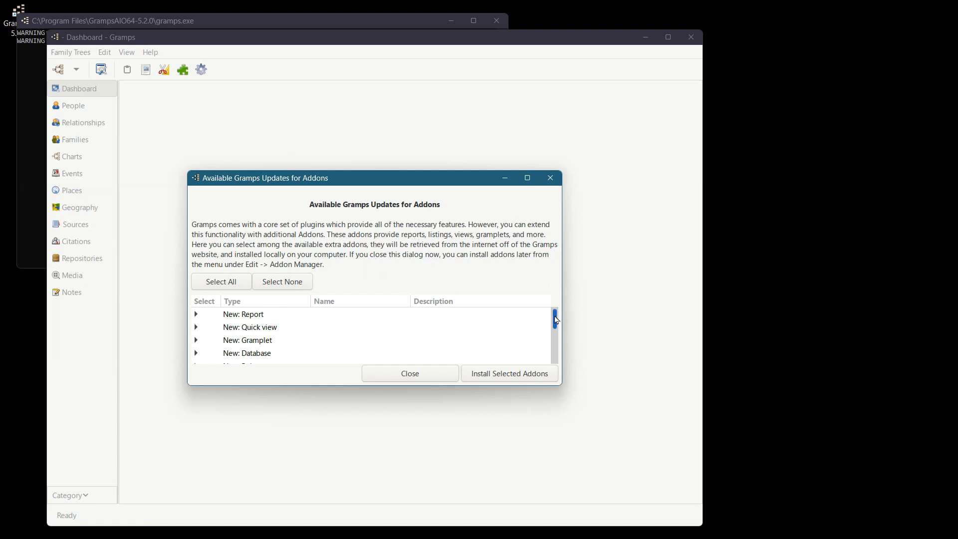
Select the Theme preferences (0.0.11) plugin library from the available addons, install it and dismiss the completion notice.
left_click_drag(557, 320, 569, 365)
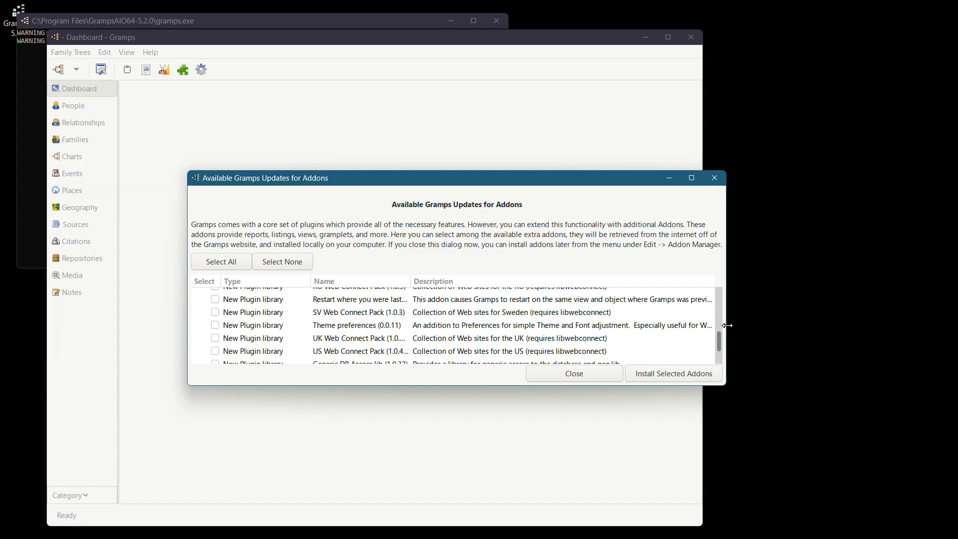
left_click_drag(725, 326, 837, 326)
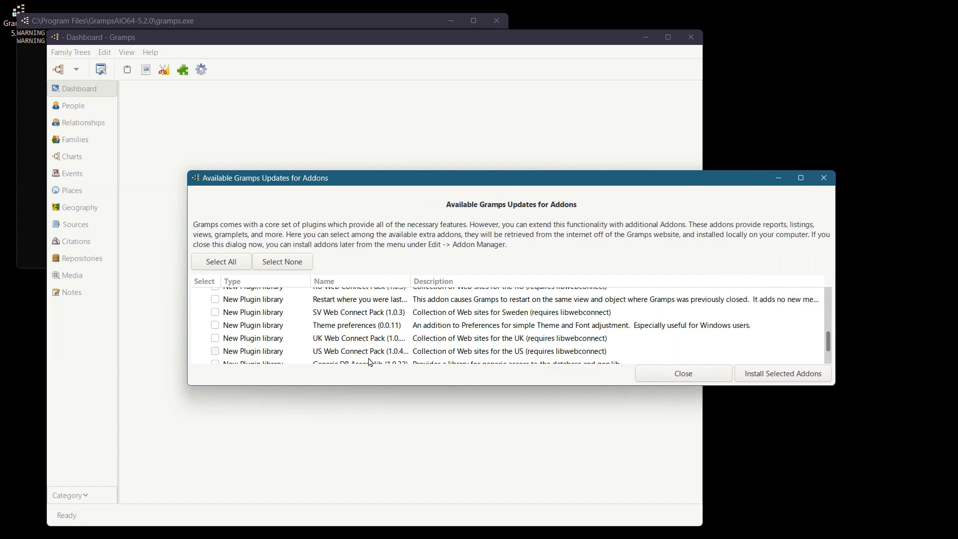
left_click(215, 326)
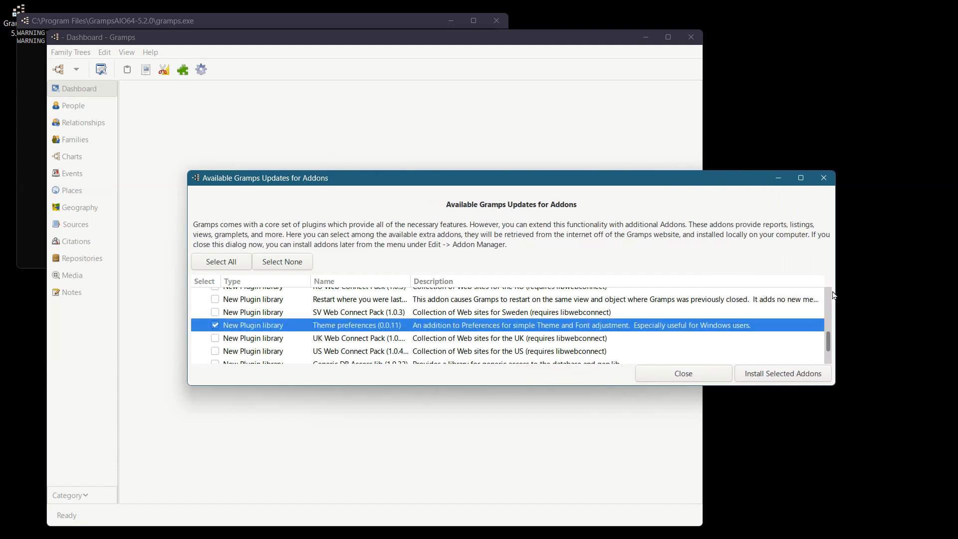
mouse_move(828, 350)
left_mouse_down()
mouse_move(828, 335)
mouse_move(833, 354)
left_mouse_up()
scroll(828, 338, "down", 3)
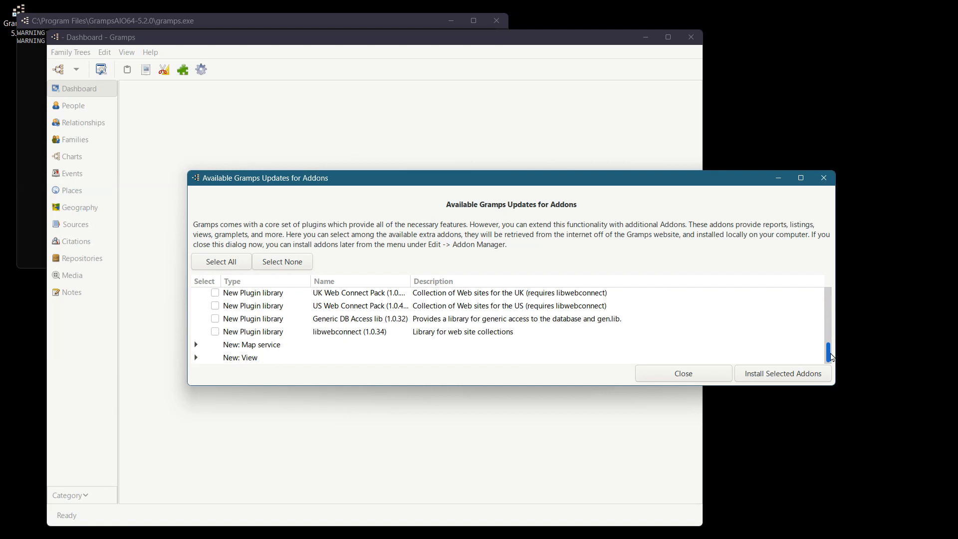
left_click_drag(833, 357, 824, 303)
left_click(760, 375)
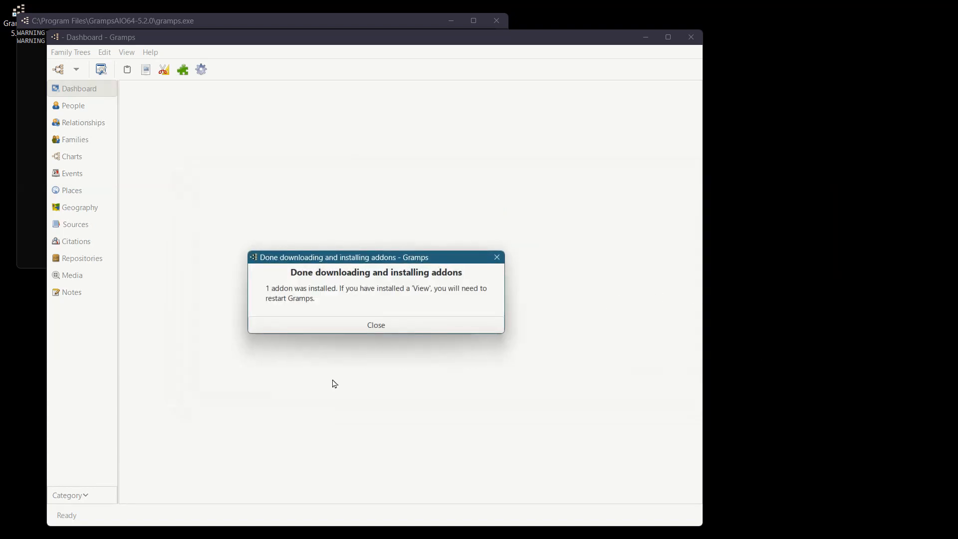
left_click(310, 325)
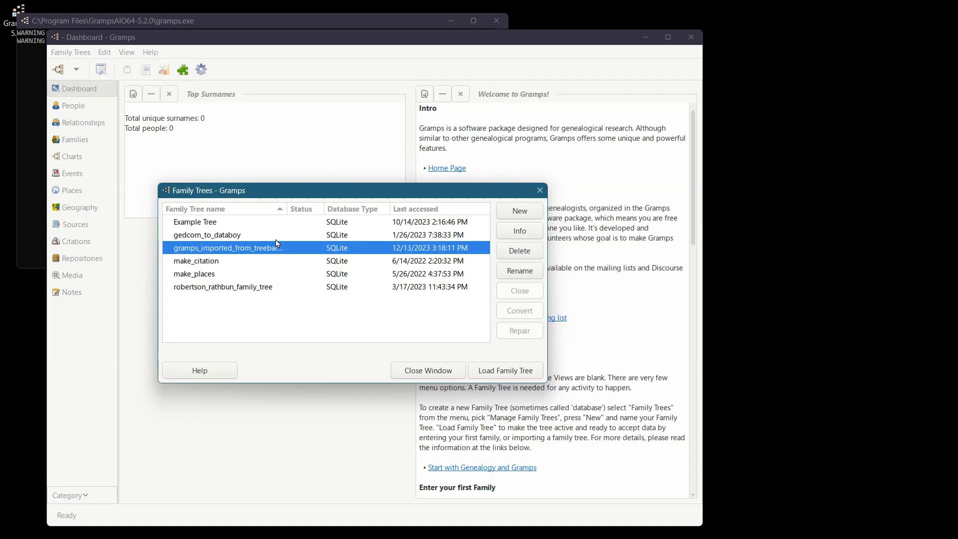
Try to load the robertson_rathbun_family_tree family tree.
double_click(192, 288)
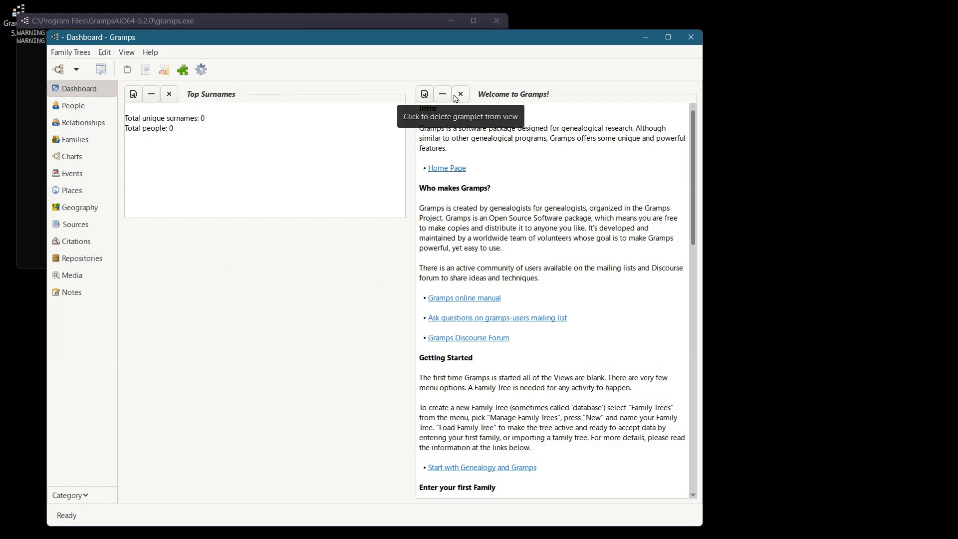
Open the preferences, then view the Addon Manager briefly and close it.
left_click(105, 52)
left_click(110, 80)
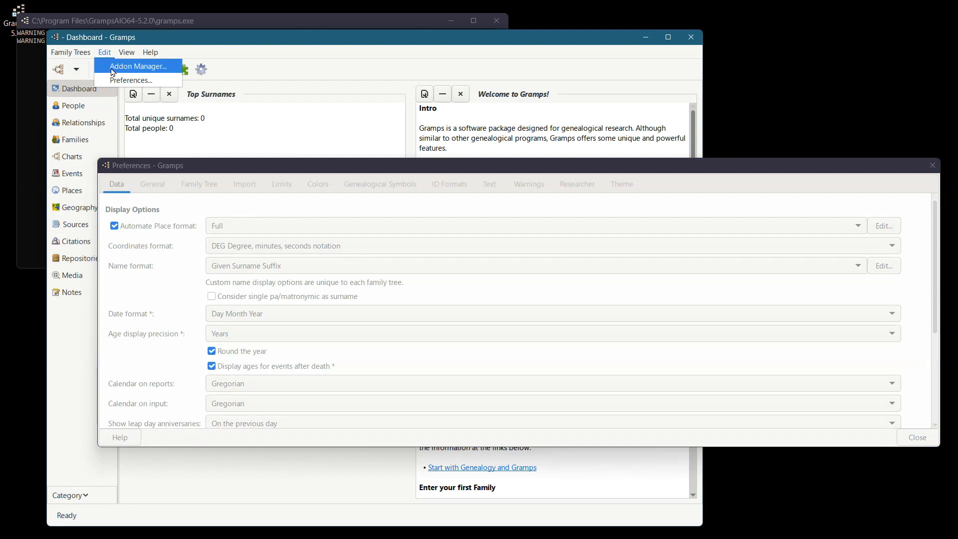
left_click(110, 68)
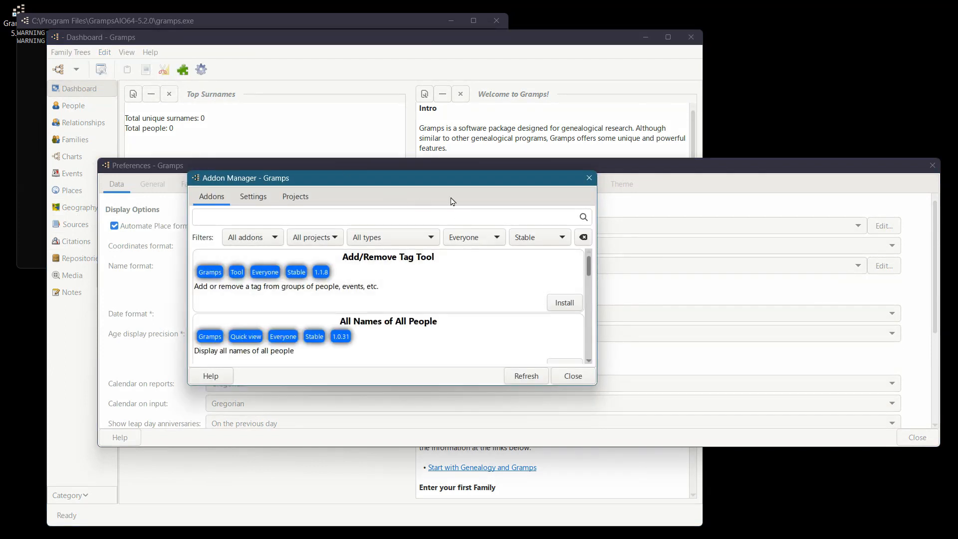
left_click(591, 178)
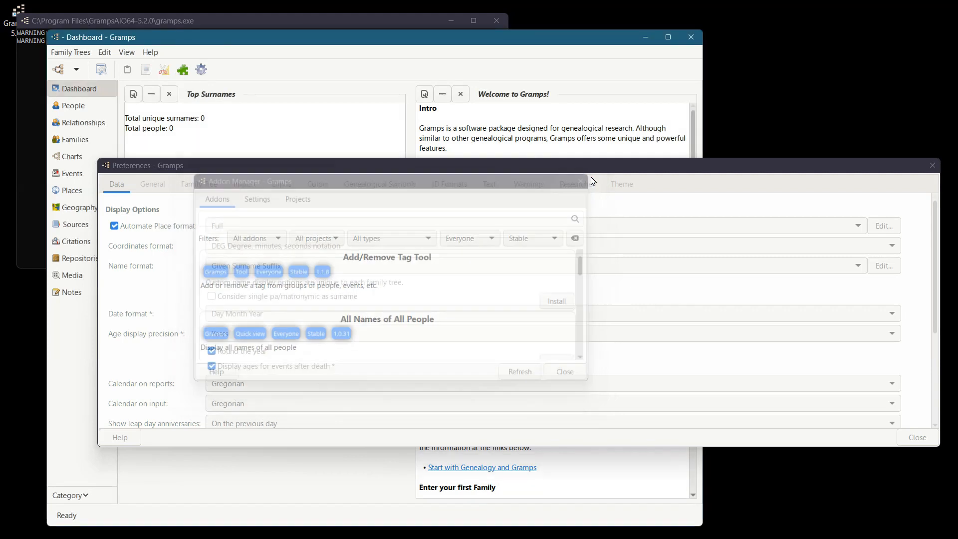
Turn on the Dark Variant option in the theme preferences.
left_click(149, 188)
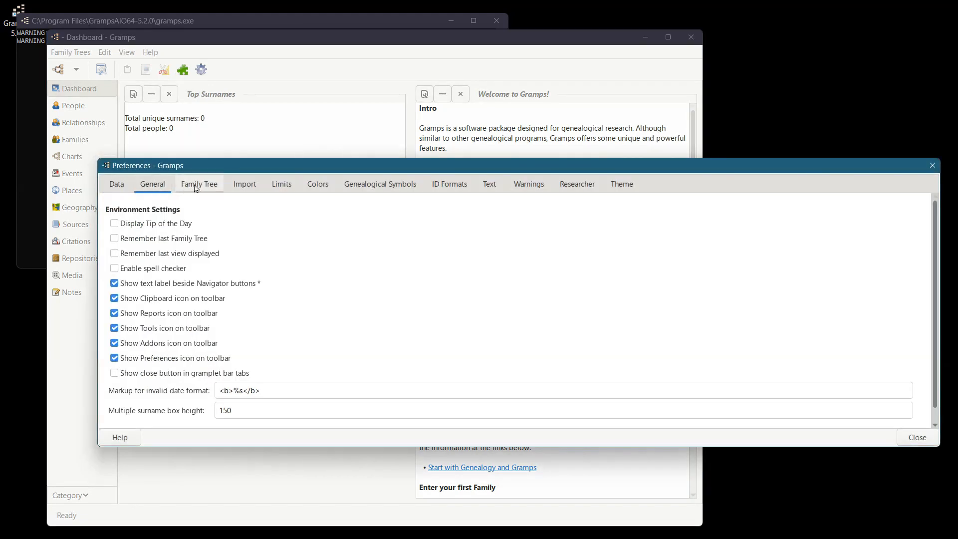
left_click(628, 189)
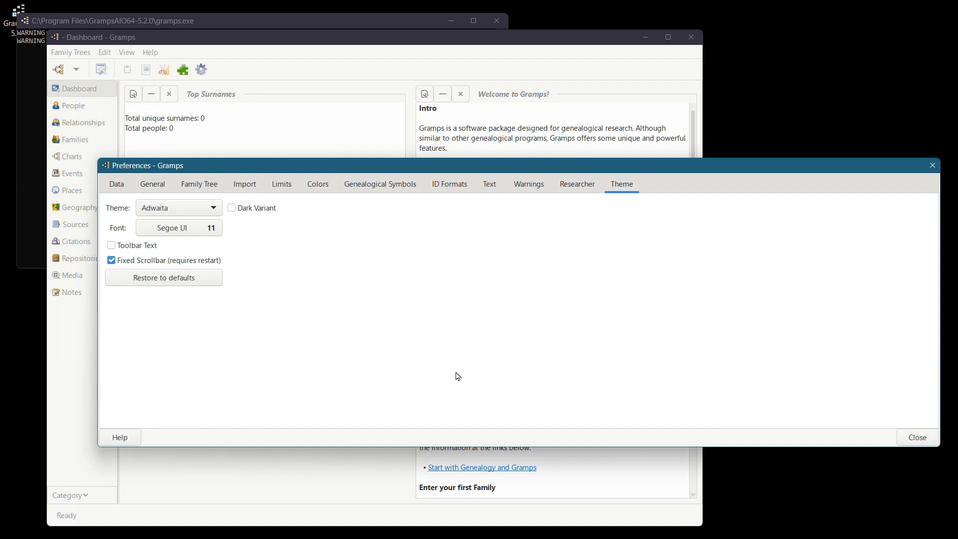
left_click(213, 212)
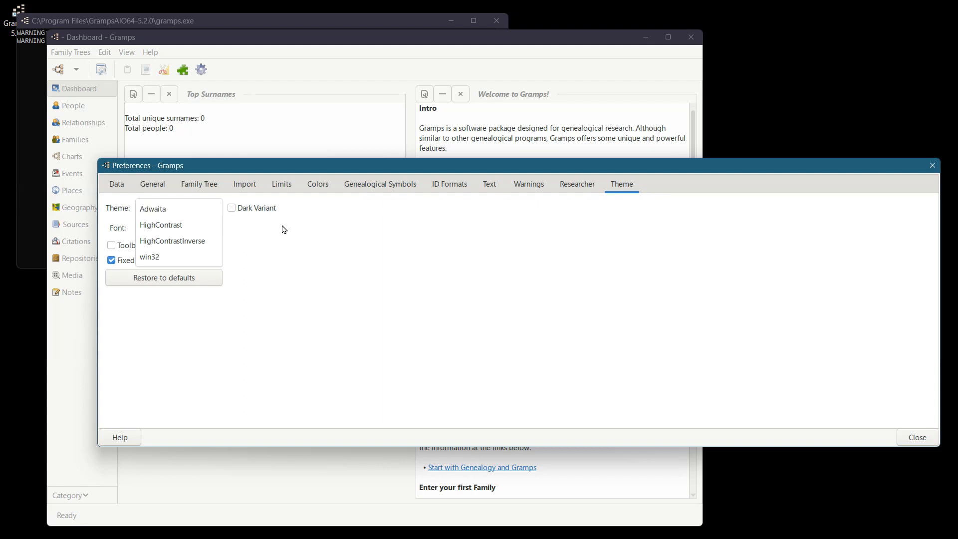
left_click(241, 220)
left_click(232, 209)
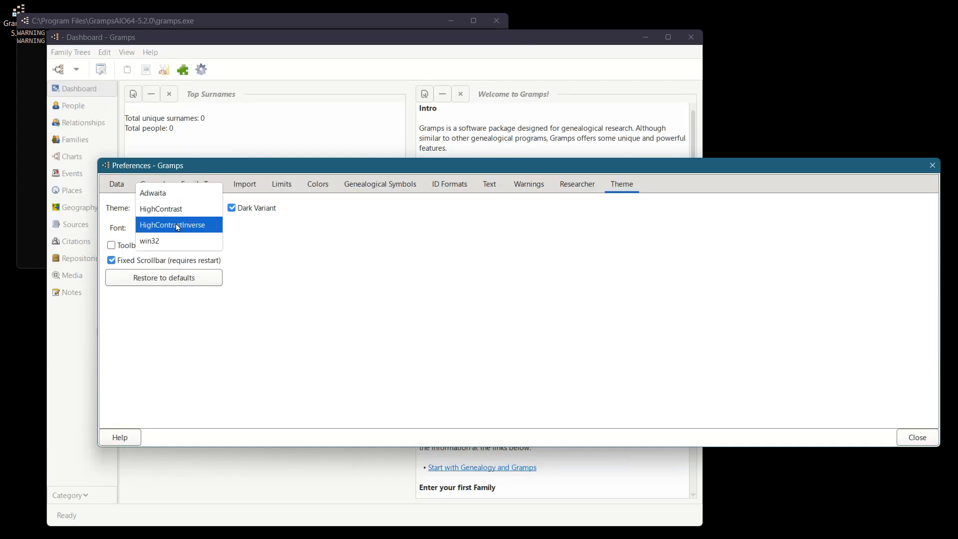
Try out the HighContrastInverse and win32 themes and set the theme back to Adwaita.
left_click(217, 225)
left_click(215, 209)
left_click(213, 209)
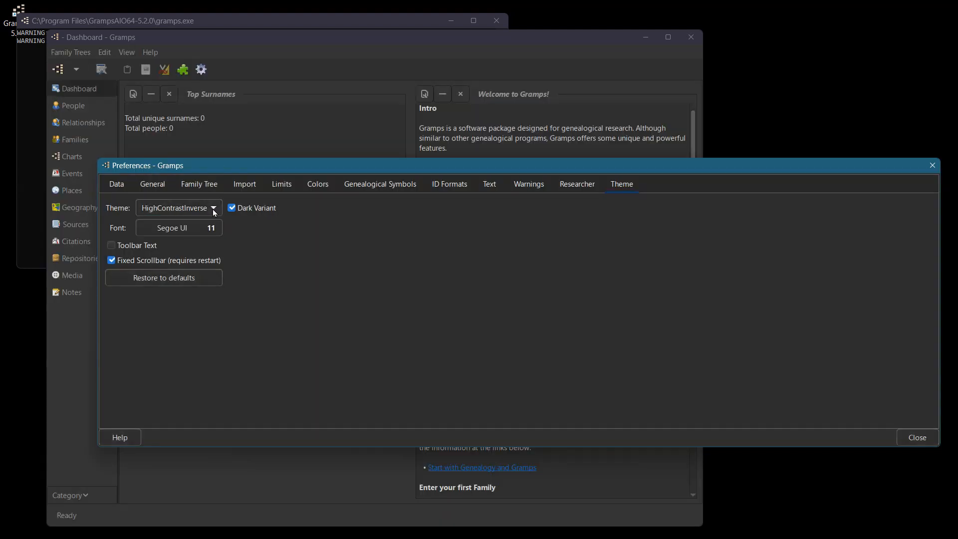
left_click(214, 210)
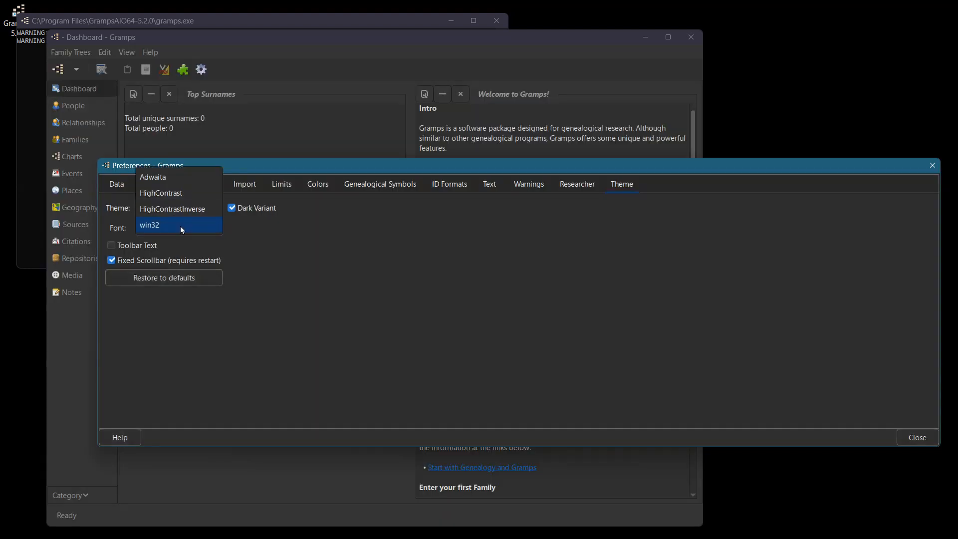
left_click(170, 227)
left_click(201, 200)
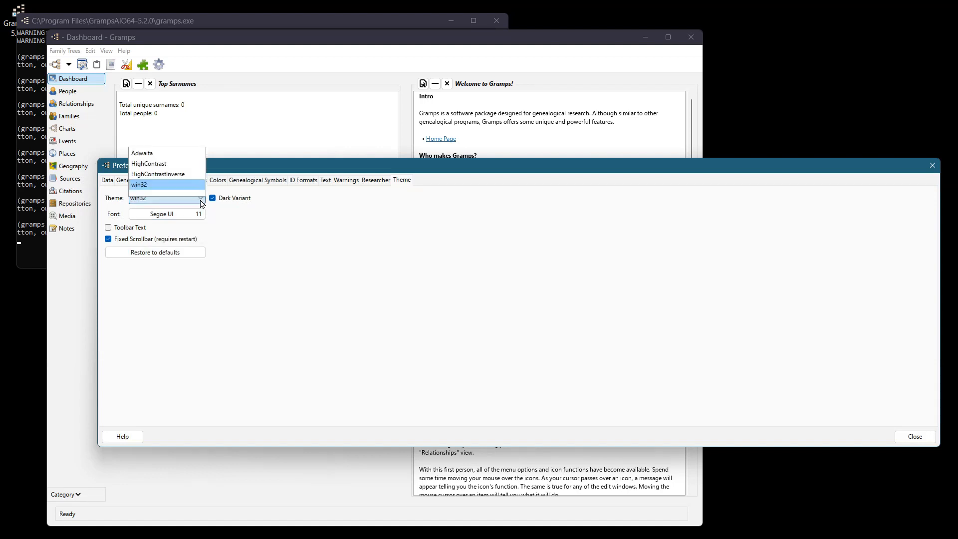
left_click(172, 178)
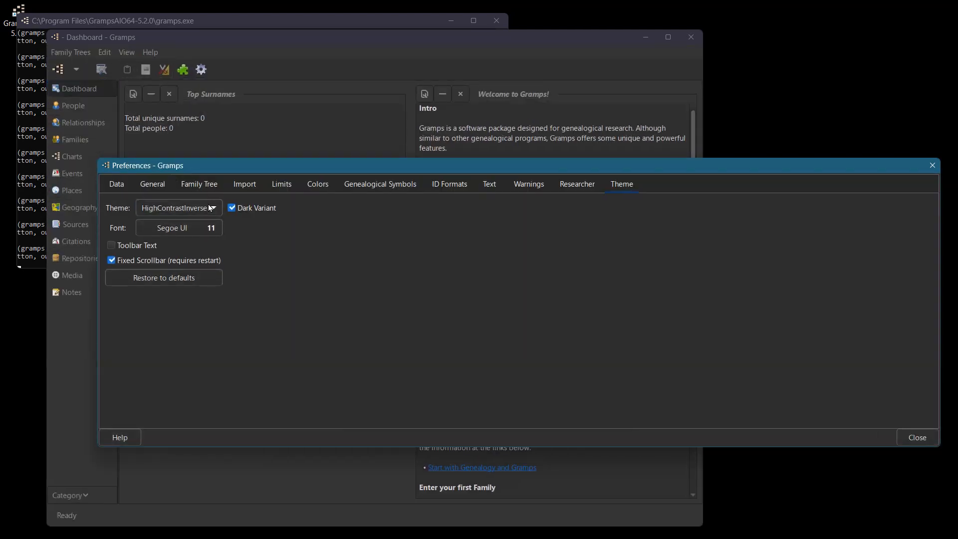
left_click(212, 208)
left_click(158, 187)
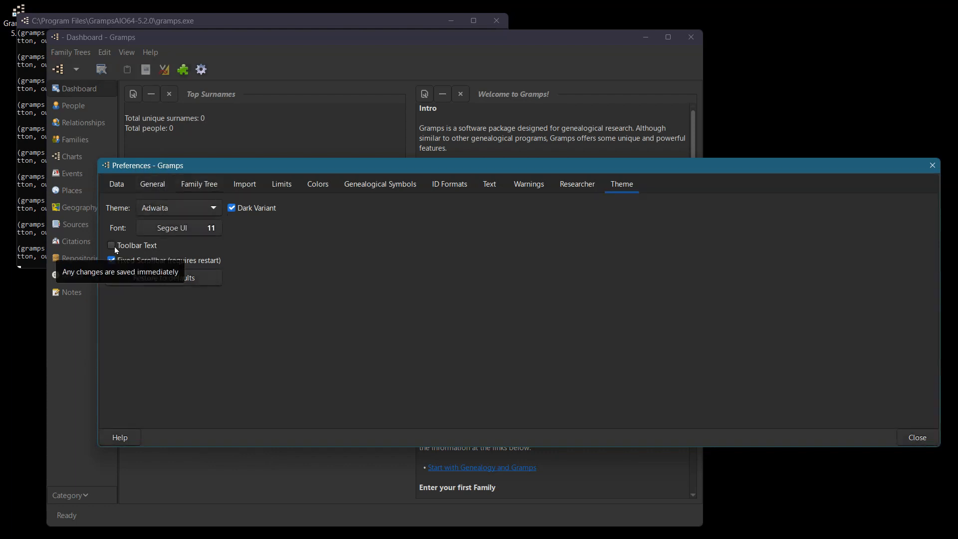
Examine the color settings used for boxes in the graphical views and close the preferences.
left_click(319, 185)
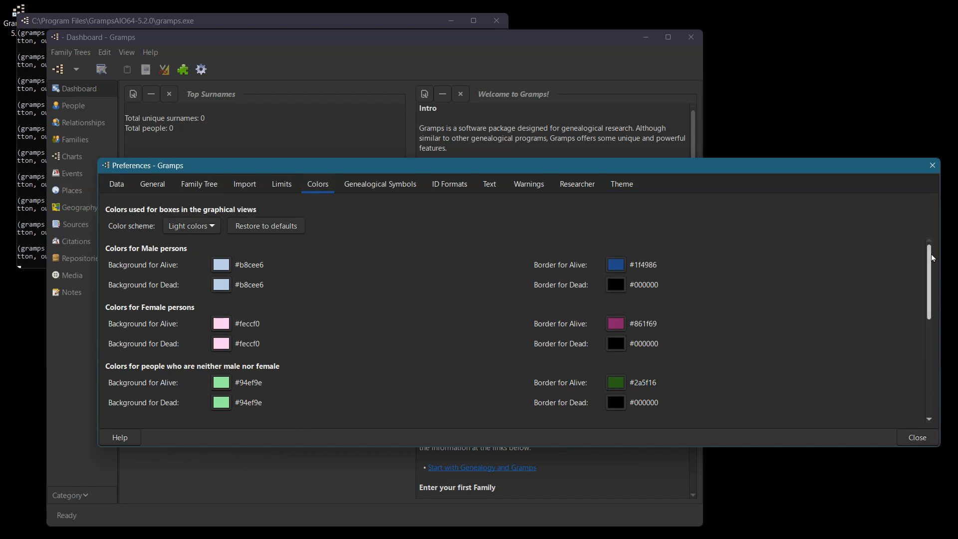
left_click_drag(934, 258, 956, 372)
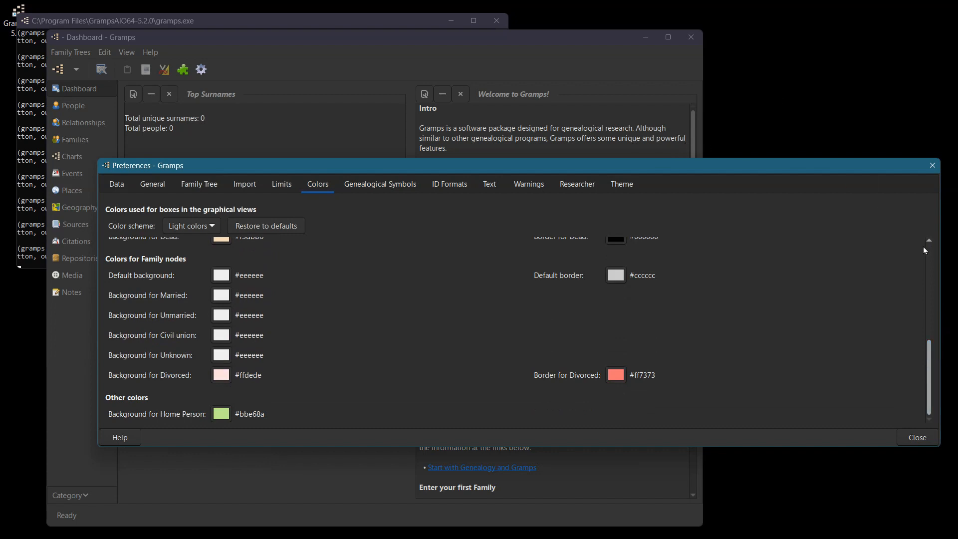
left_click(916, 438)
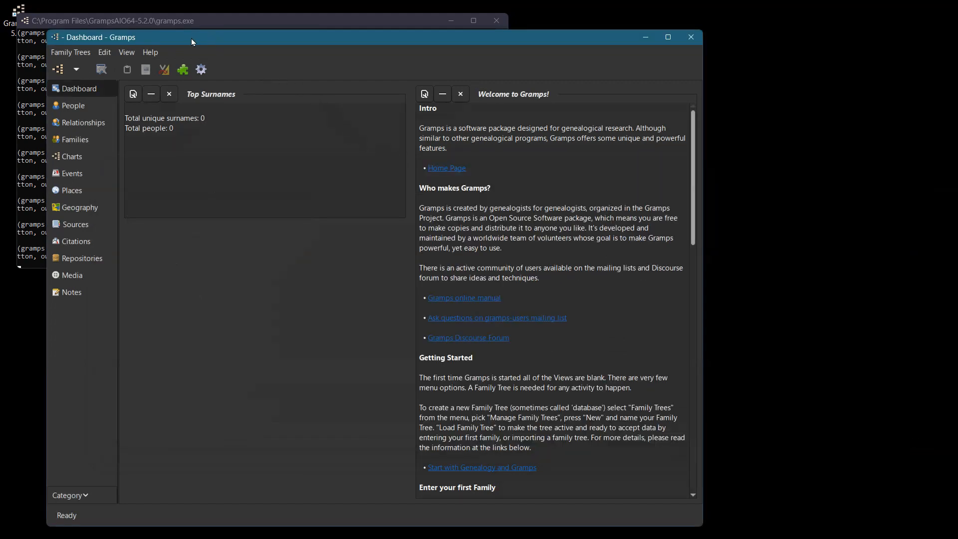
Uncover and widen the gramps.exe console window to read its log messages, and minimize it.
left_click_drag(190, 38, 637, 82)
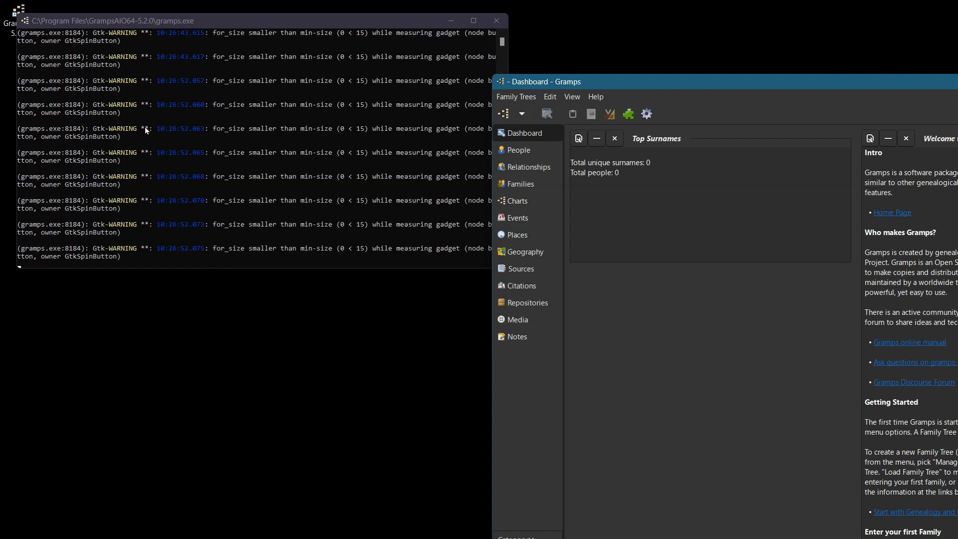
left_click(269, 24)
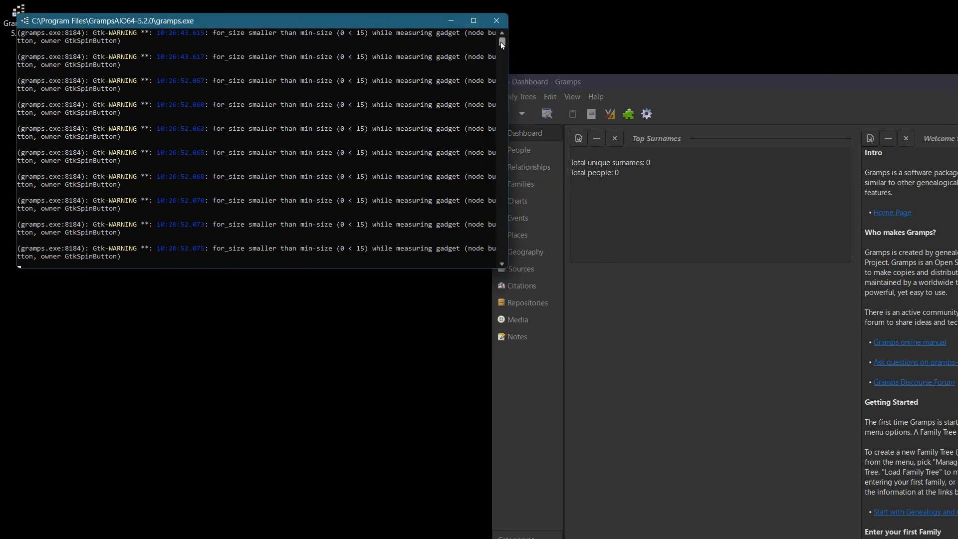
left_click_drag(508, 43, 650, 35)
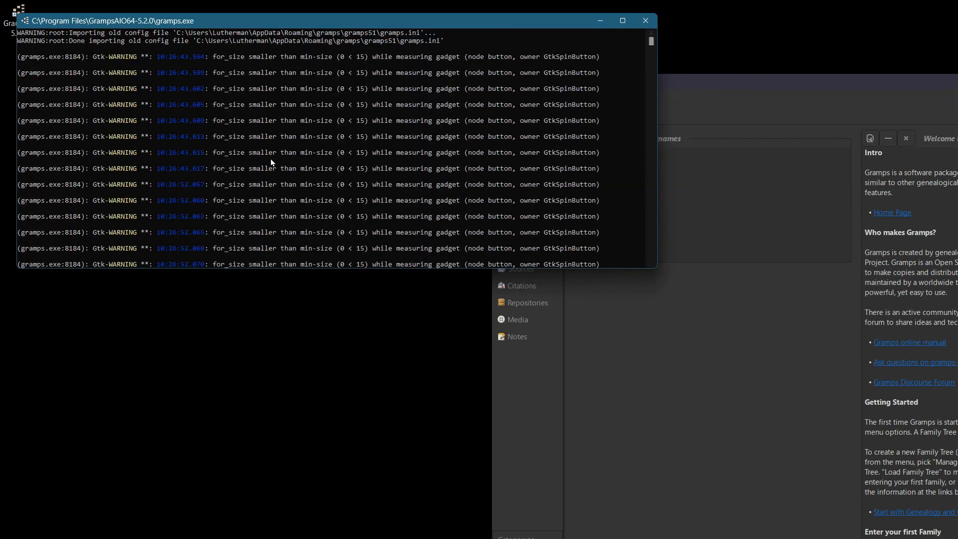
left_click(601, 22)
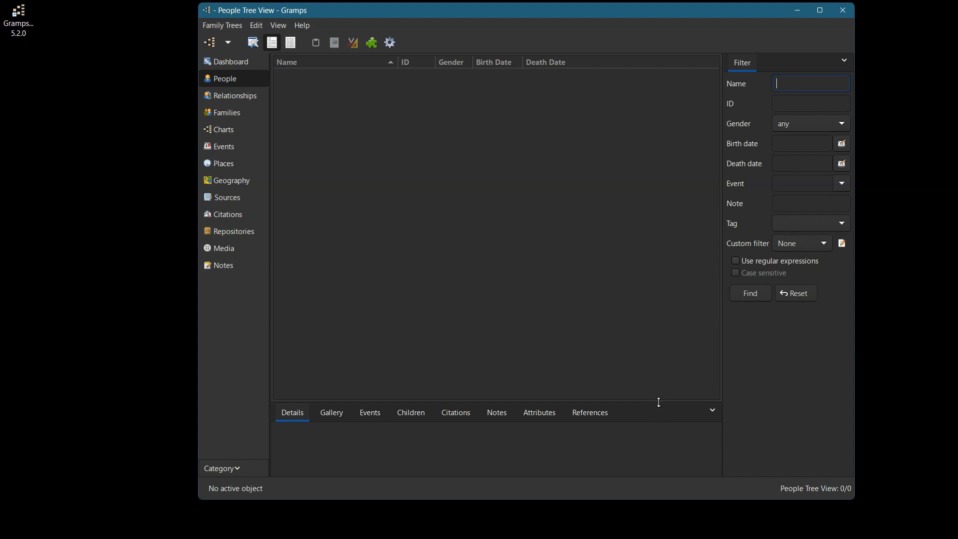
Enlarge the details pane beneath the people list to about half of the view's height.
left_click_drag(659, 403, 613, 265)
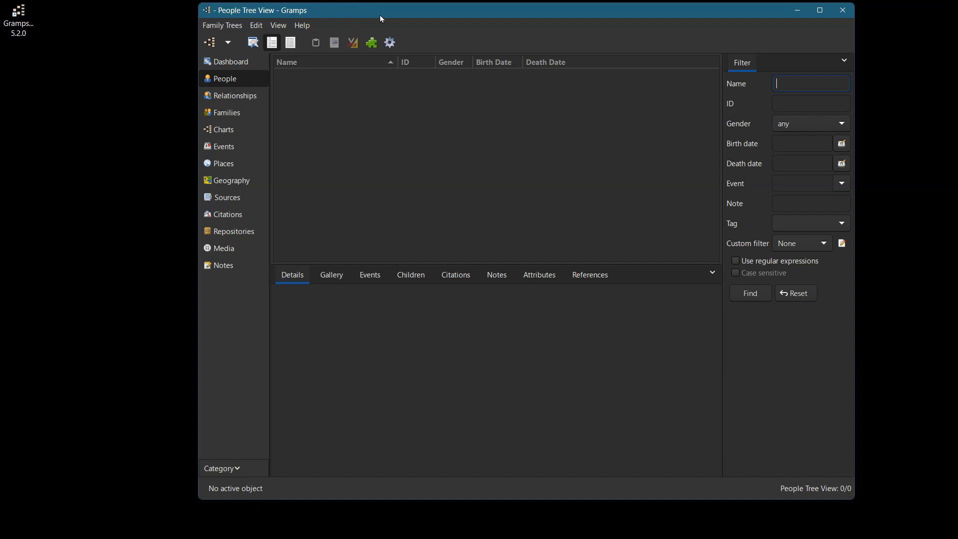
Try to load the Example Tree family tree and decline its schema upgrade.
key("alt+f")
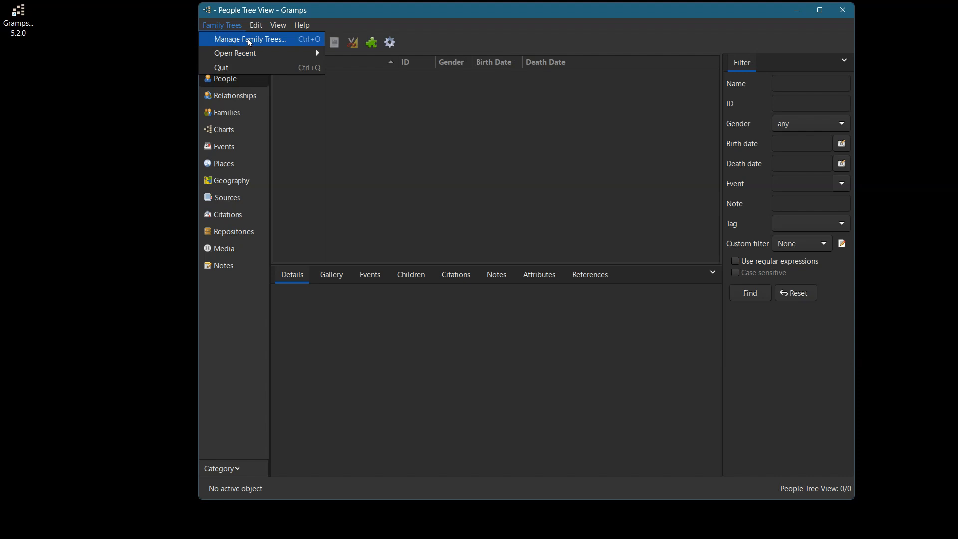
left_click(250, 44)
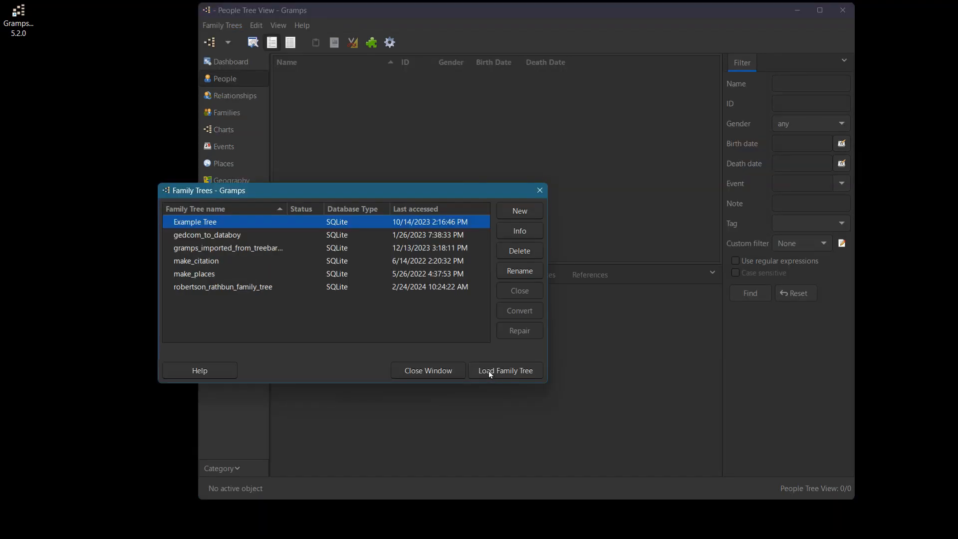
left_click(490, 370)
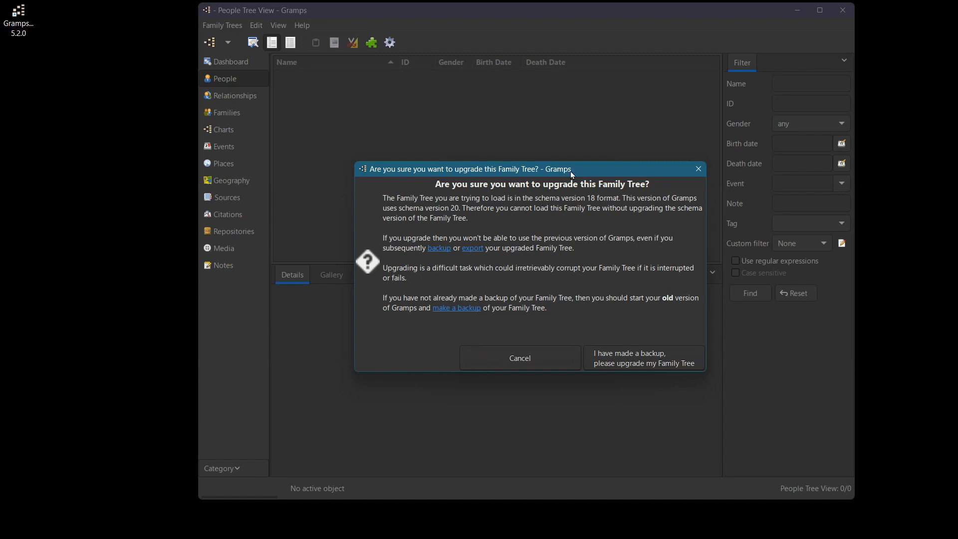
left_click(516, 358)
Create a new family tree named test_5.2 and load it.
left_click(222, 25)
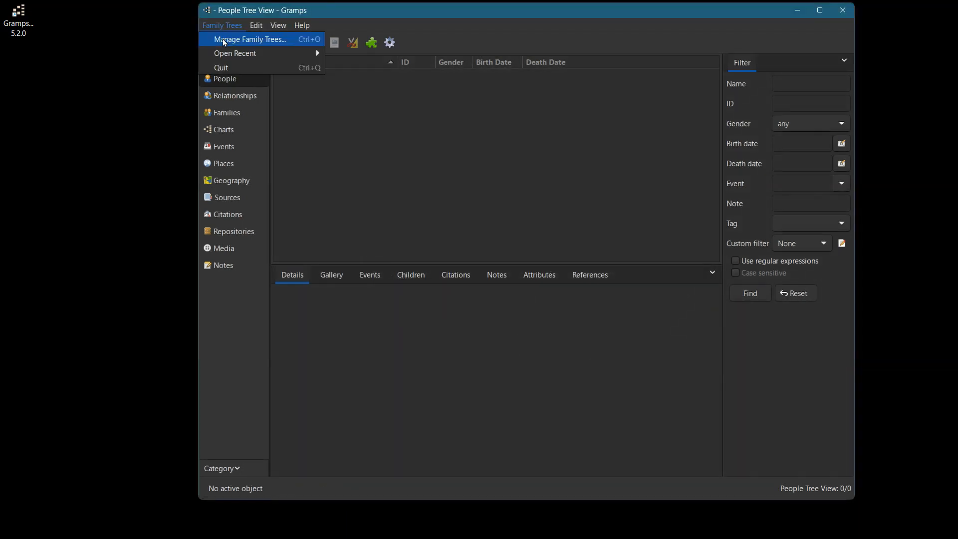
left_click(227, 41)
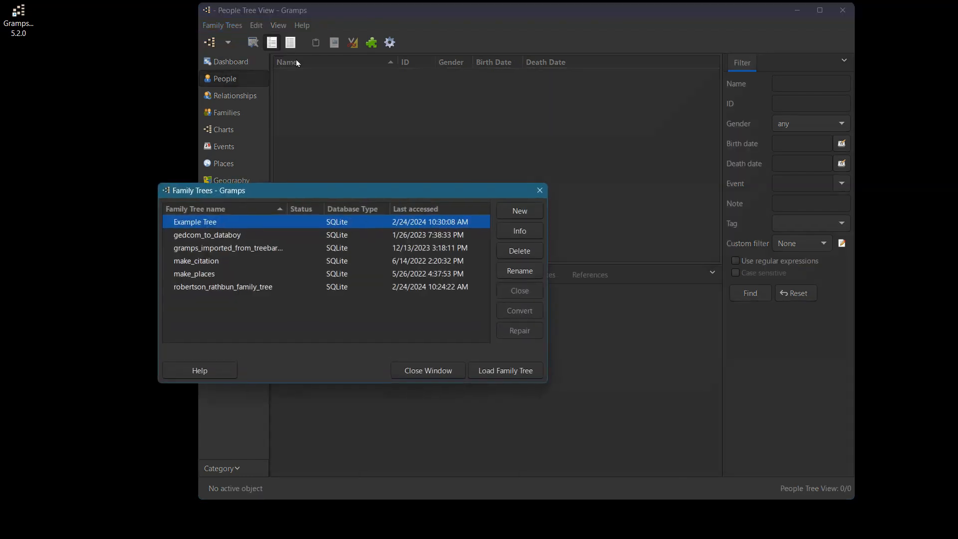
left_click(519, 211)
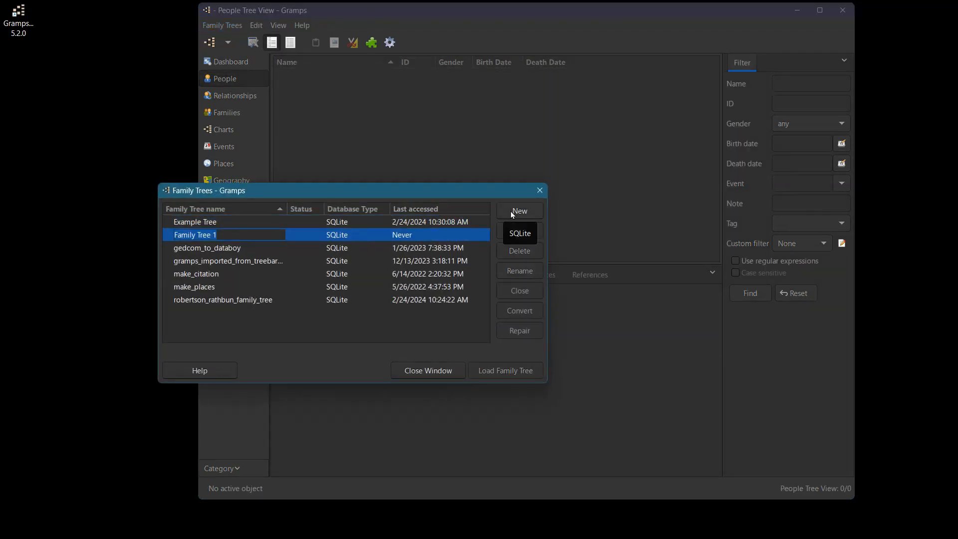
type("test_5.2")
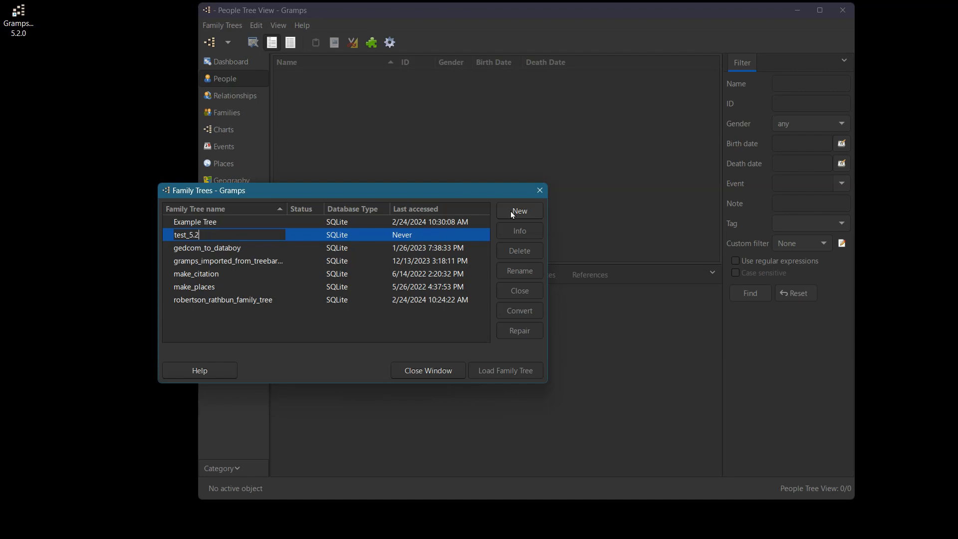
key("Return")
left_click(487, 370)
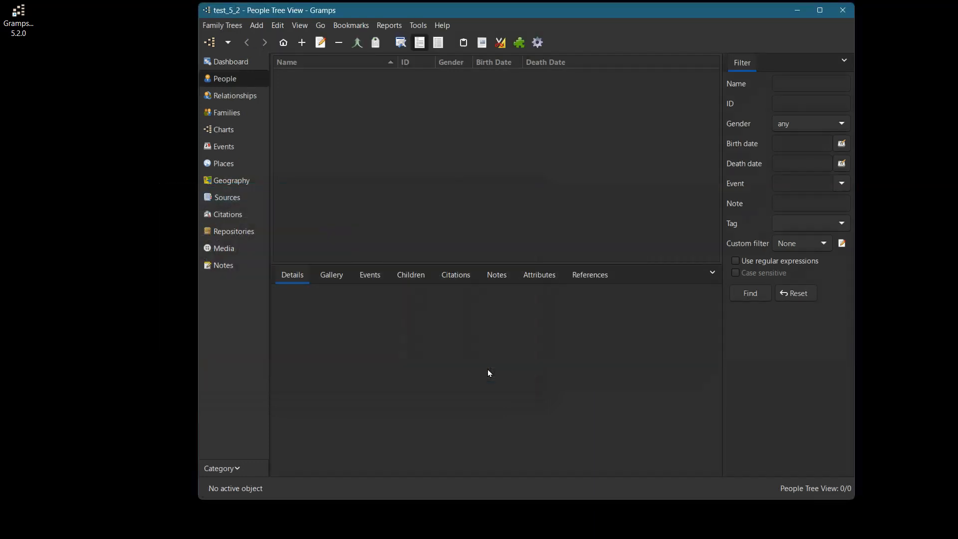
Add a person with the given name Barry and surname Seal, and save the record with the gender Male.
left_click(303, 42)
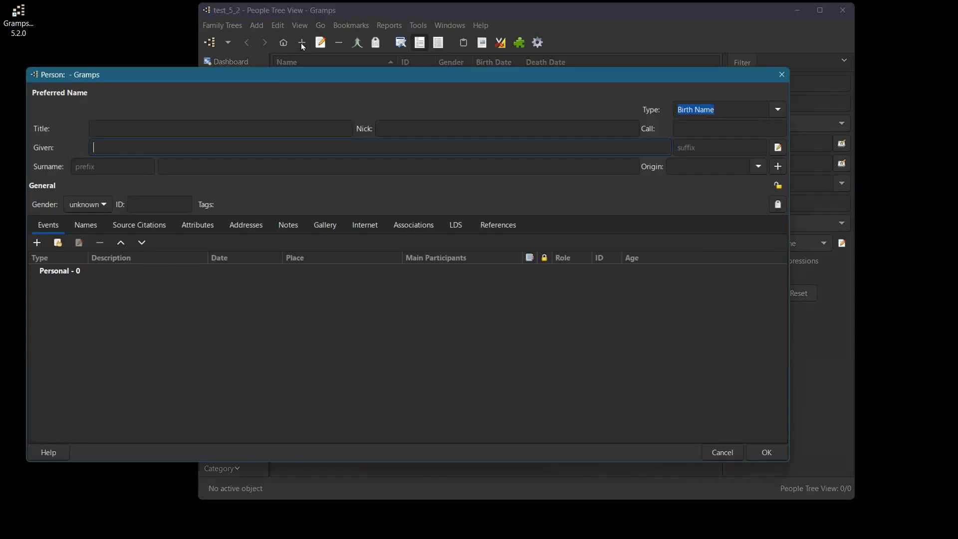
left_click_drag(327, 80, 419, 15)
type("Barry")
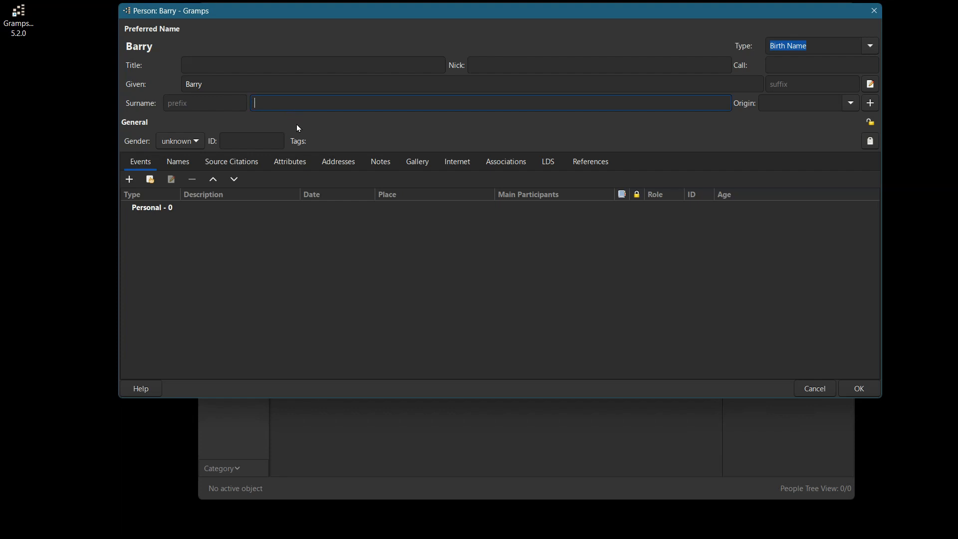
type("Seal")
key("Tab")
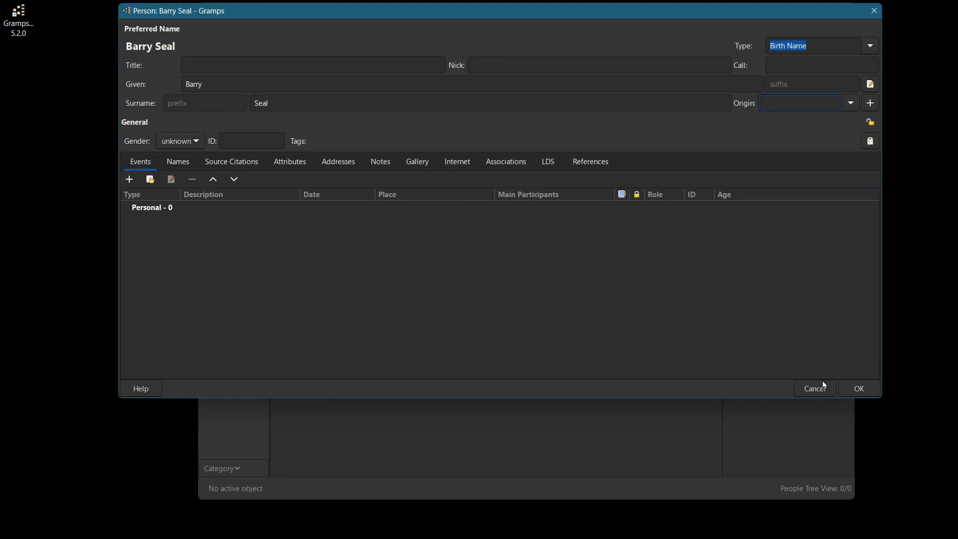
left_click(862, 392)
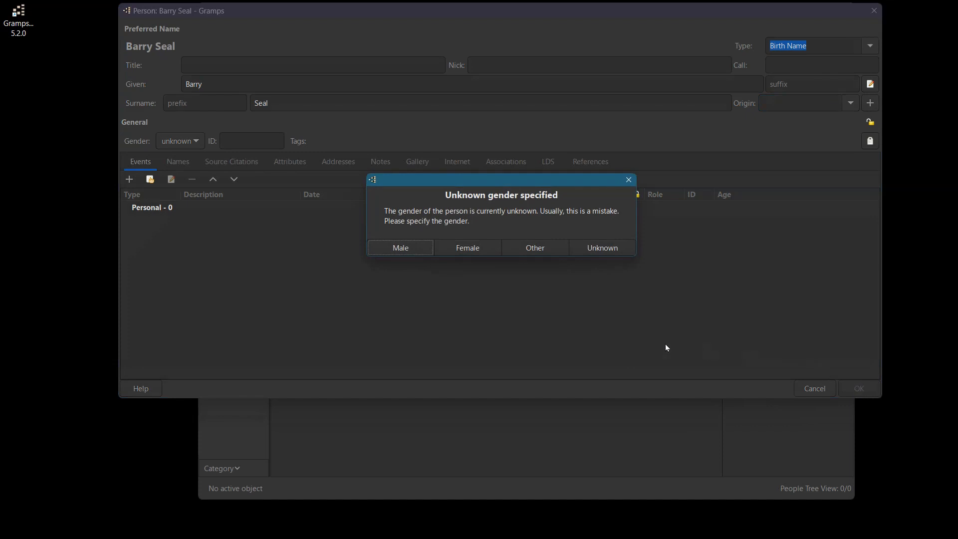
left_click(402, 248)
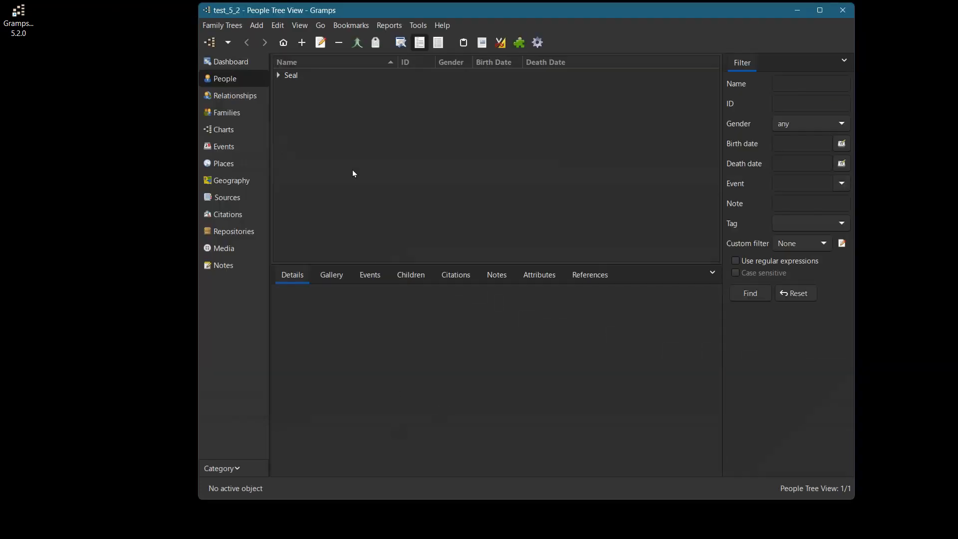
Expand and collapse the Seal surname group in the people list several times to check how it responds.
left_click(279, 76)
left_click(279, 76)
left_click(279, 76)
left_click(279, 76)
left_click(279, 76)
left_click(279, 76)
left_click(279, 76)
left_click(279, 76)
left_click(278, 76)
left_click(278, 76)
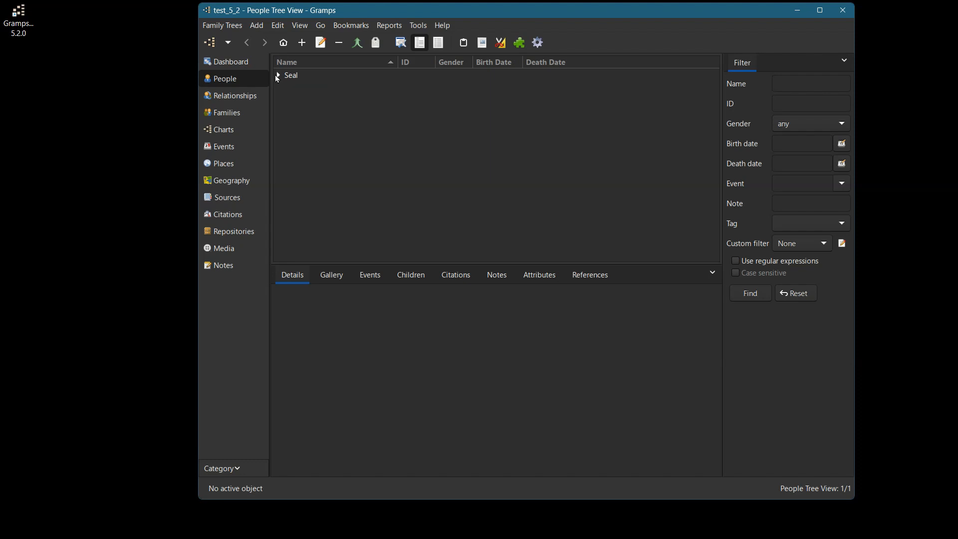
Switch to the Places category and start a new place record.
left_click(221, 167)
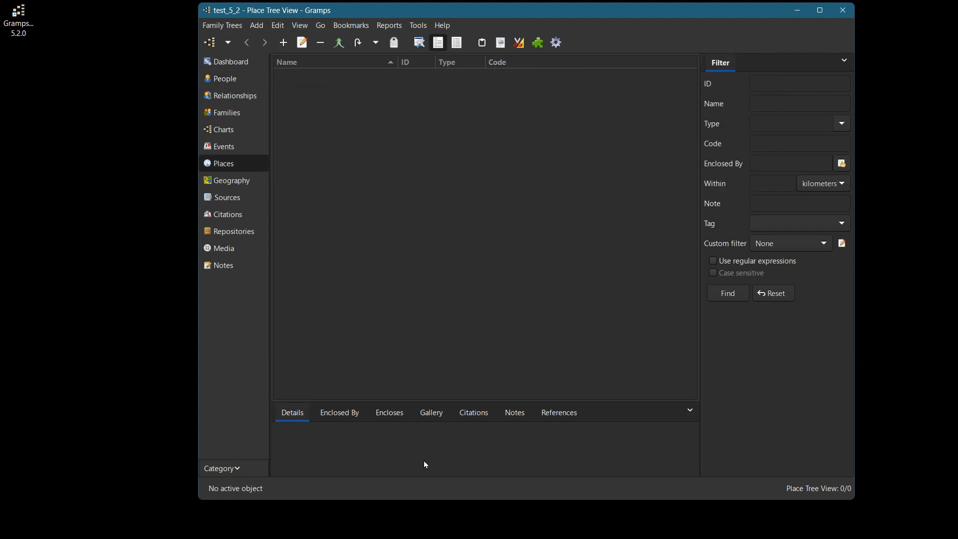
left_click(284, 43)
type("Baton Rouge")
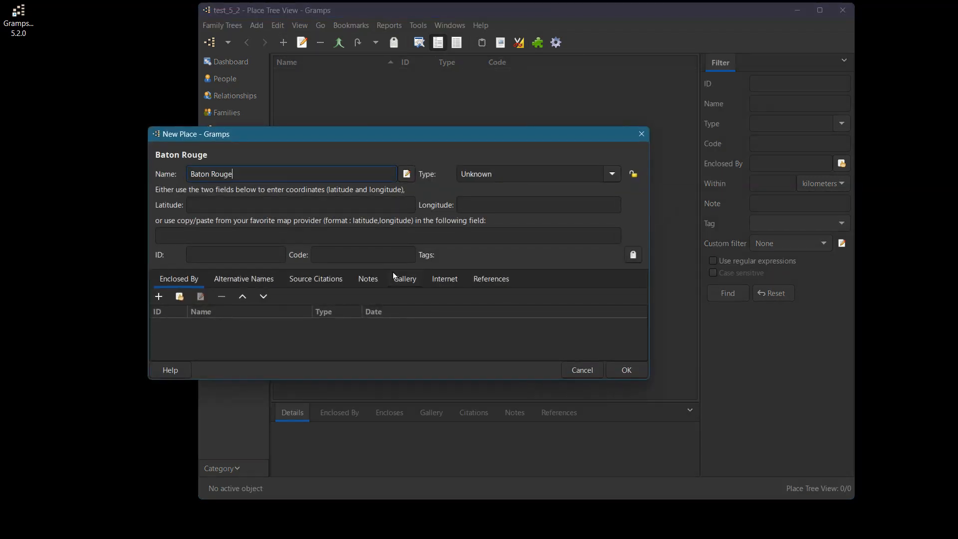
key("BackSpace")
key("BackSpace")
key("BackSpace")
key("BackSpace")
key("BackSpace")
key("BackSpace")
key("BackSpace")
key("BackSpace")
key("BackSpace")
key("BackSpace")
key("BackSpace")
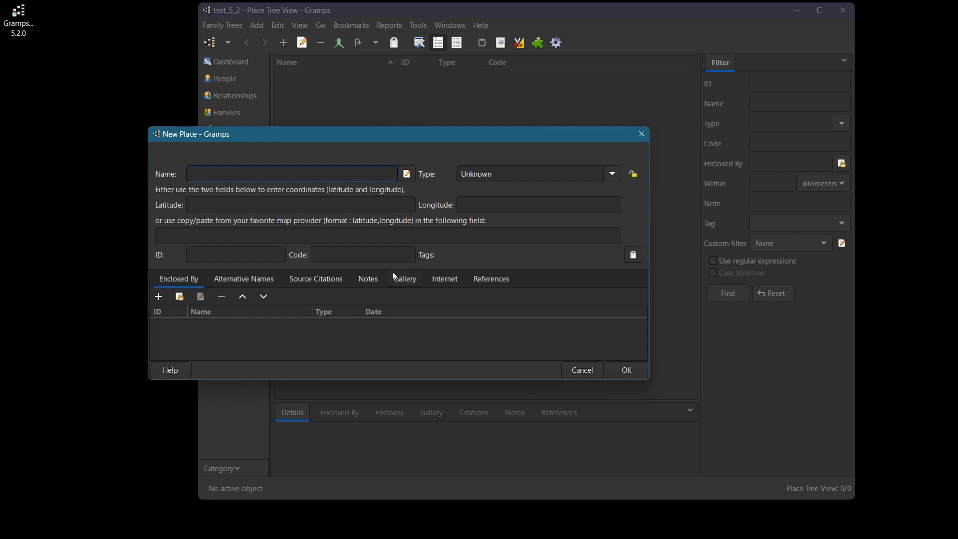
Name the new place USA and save it.
type("USA")
key("Return")
Add the place Louisiana of type State enclosed by USA.
right_click(290, 75)
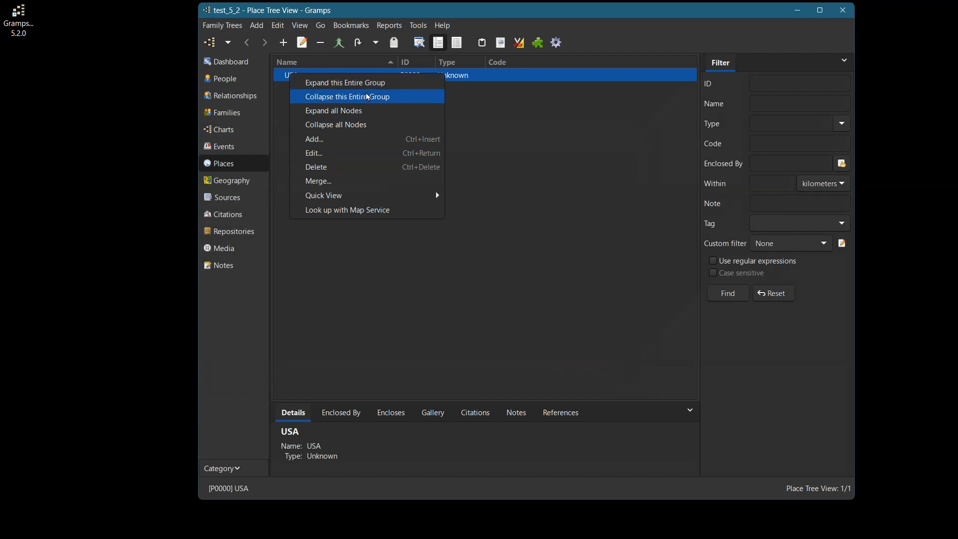
left_click(315, 139)
type("Loui")
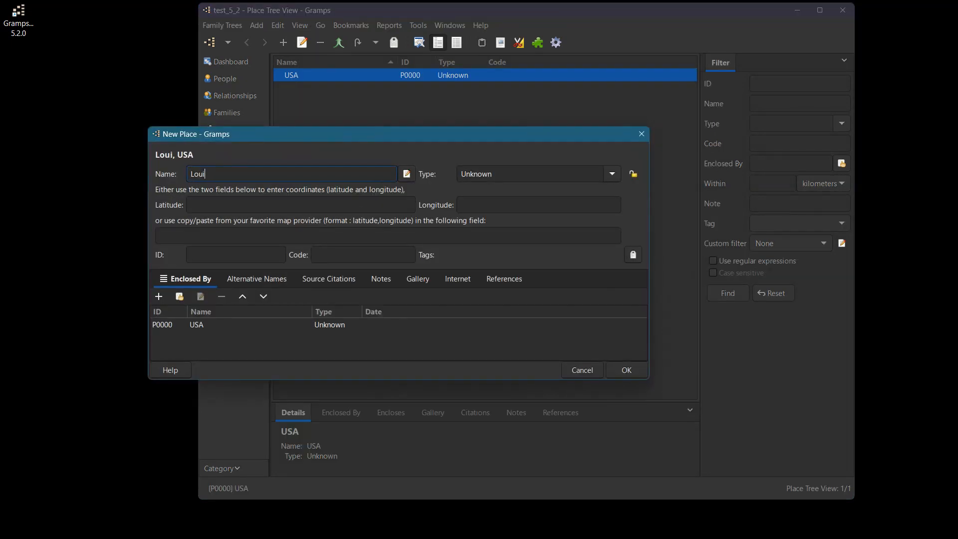
type("siana")
left_click(612, 174)
left_click(473, 449)
Expand USA in the places list and enlarge the details pane beneath it to nearly half of the view's height.
left_click(279, 75)
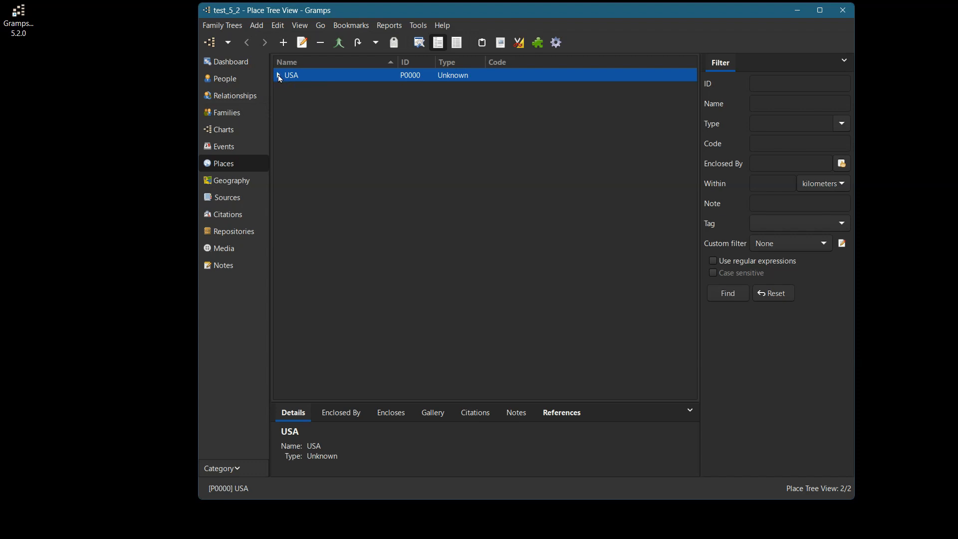
left_click(278, 75)
left_click(279, 75)
left_click(278, 75)
left_click(280, 75)
left_click(279, 76)
left_click_drag(658, 403, 599, 289)
Add the place Baton Rouge of type City enclosed by Louisiana and save it.
right_click(306, 91)
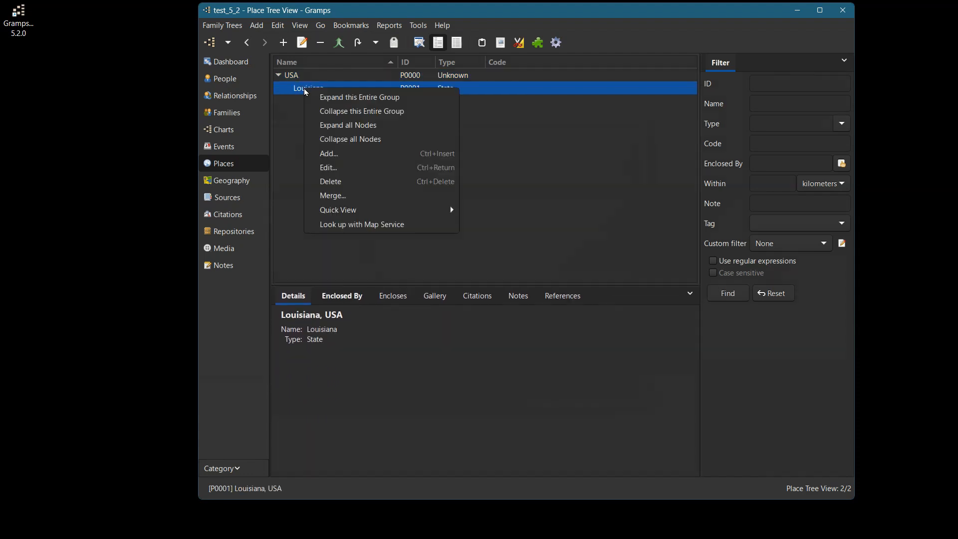
left_click(330, 155)
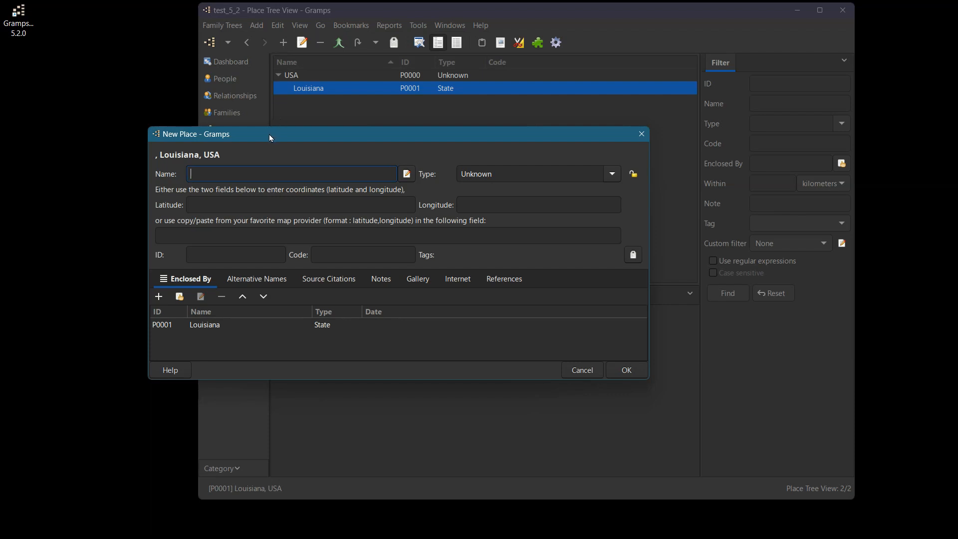
type("Baton Roug")
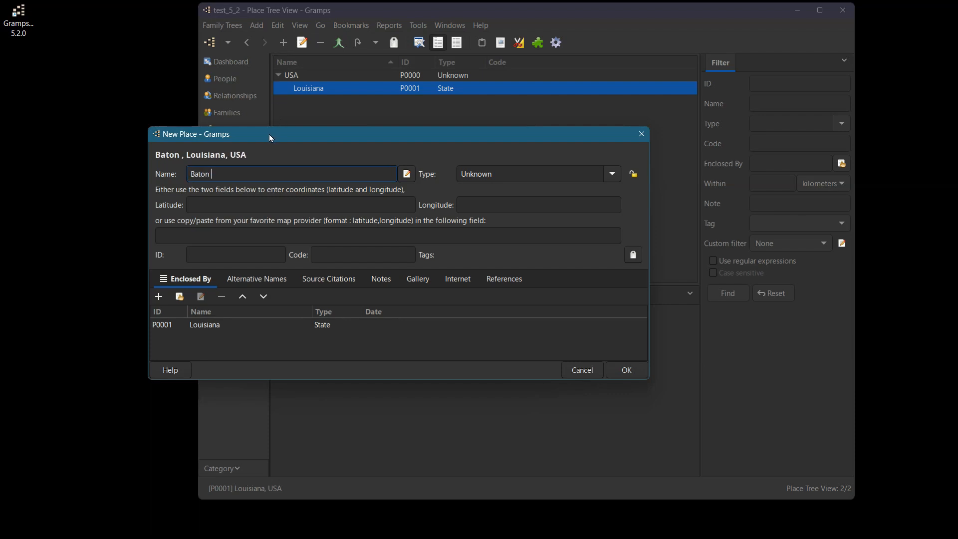
type("e")
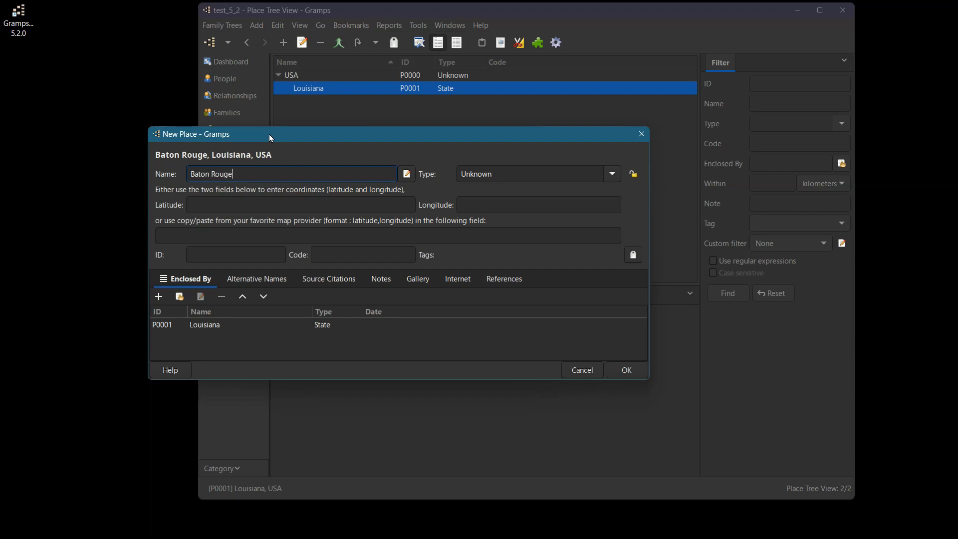
left_click(613, 174)
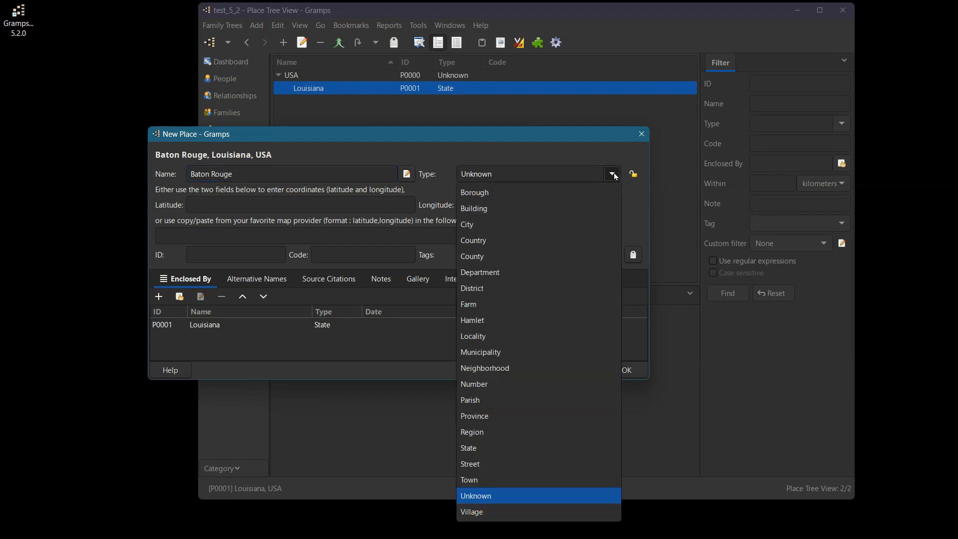
left_click(475, 228)
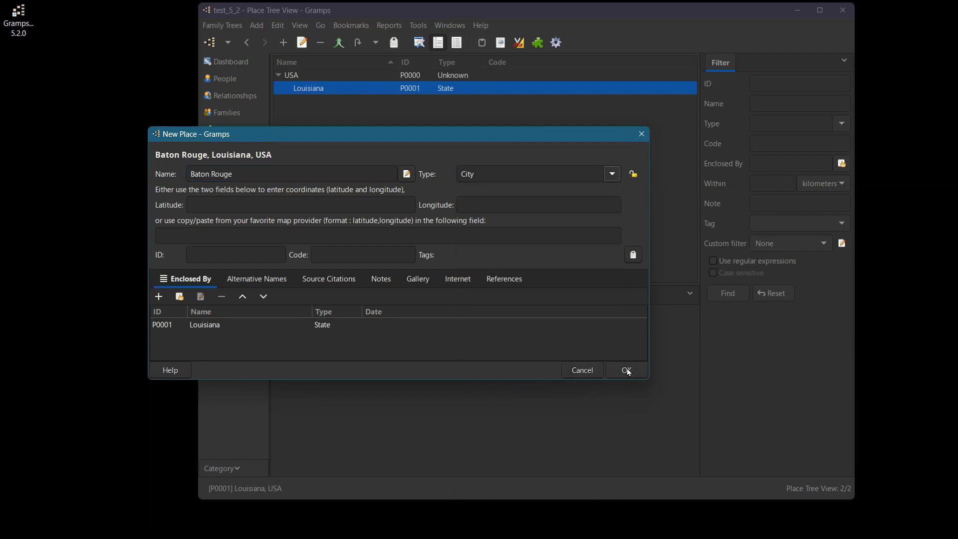
left_click(627, 370)
Expand and collapse the Louisiana and USA branches repeatedly to examine the place hierarchy, leaving USA collapsed.
left_click(287, 89)
left_click(288, 89)
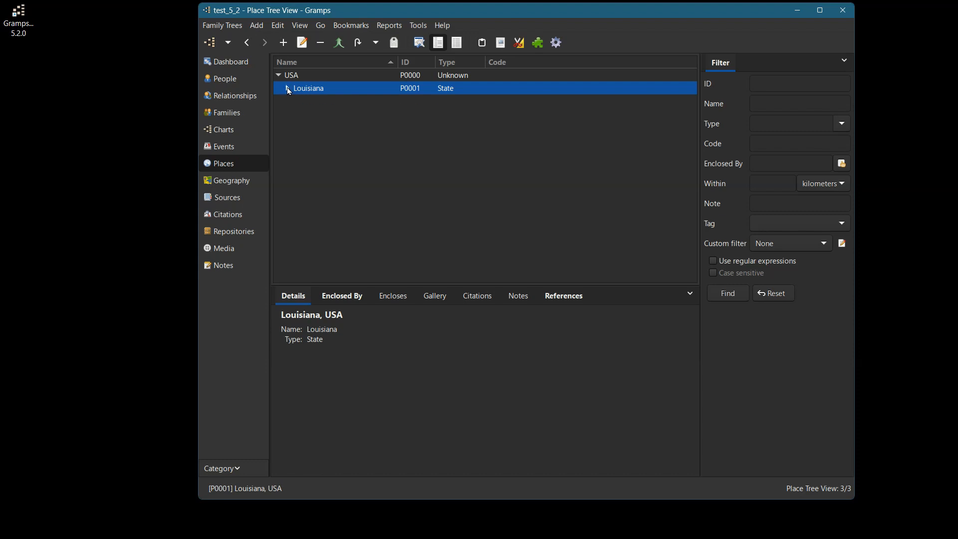
left_click(279, 76)
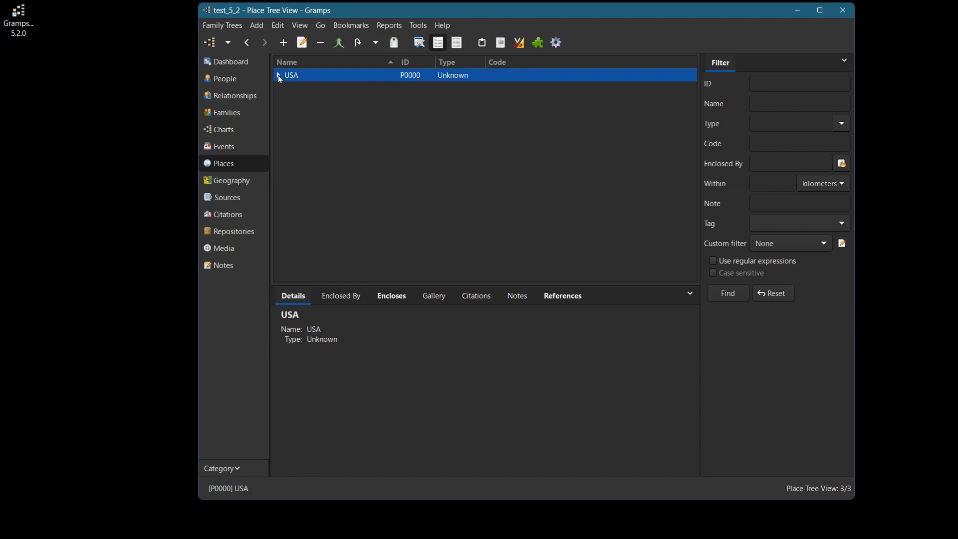
left_click(278, 76)
left_click(288, 90)
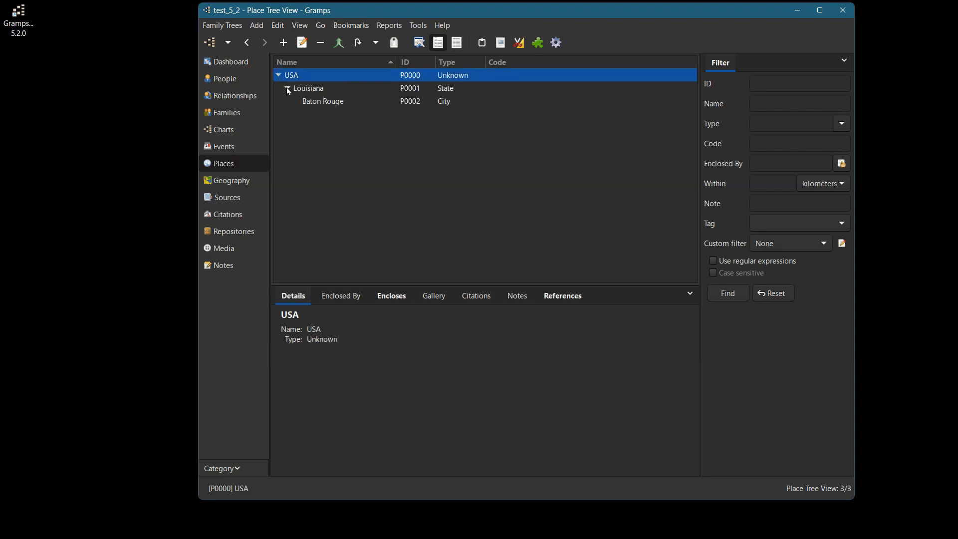
left_click(288, 90)
left_click(279, 76)
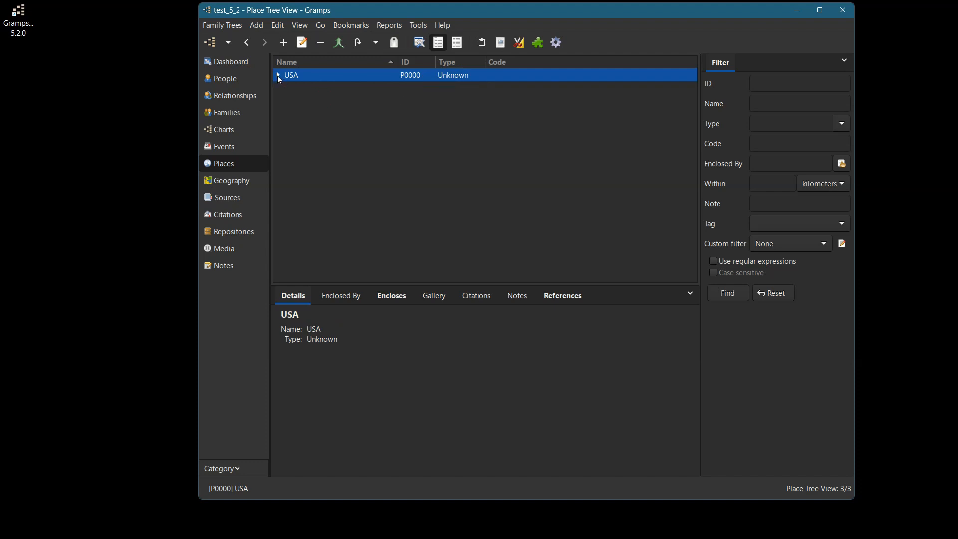
left_click(278, 76)
left_click(279, 76)
left_click(279, 76)
left_click(279, 75)
left_click(278, 76)
left_click(279, 76)
Enlarge the details pane beneath the places list to about three quarters of the view's height, and shrink it back to nearly half.
left_click_drag(590, 286, 586, 166)
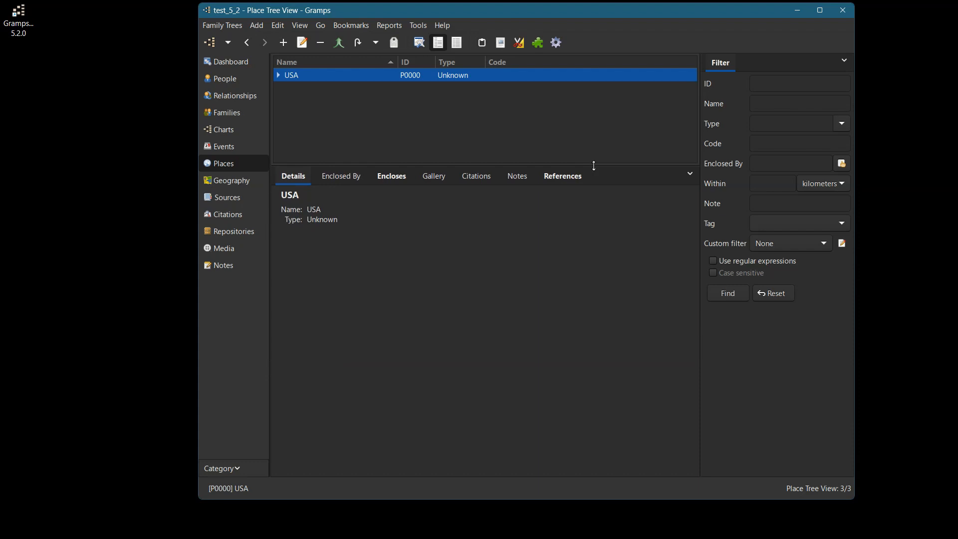
left_click_drag(594, 166, 596, 272)
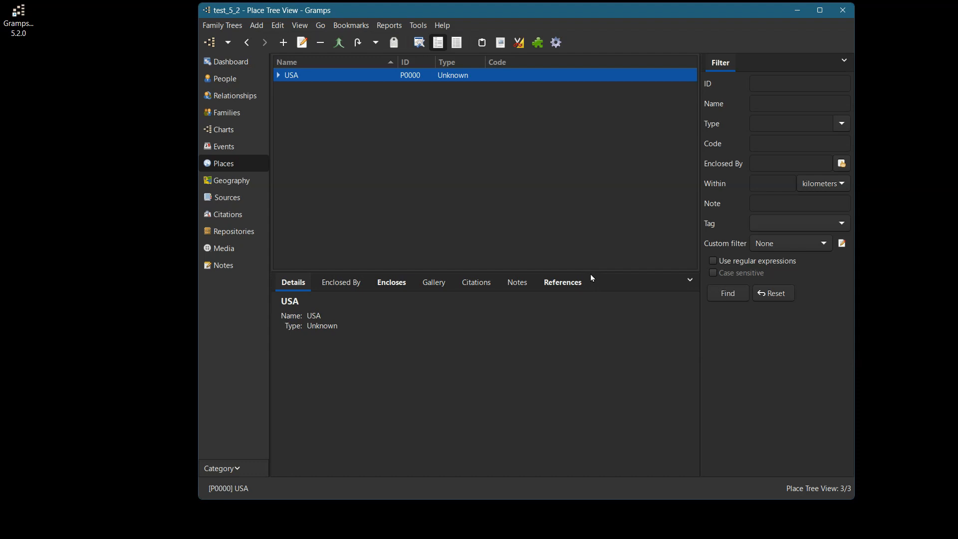
mouse_move(591, 272)
left_mouse_down()
mouse_move(579, 184)
mouse_move(590, 182)
mouse_move(600, 279)
left_mouse_up()
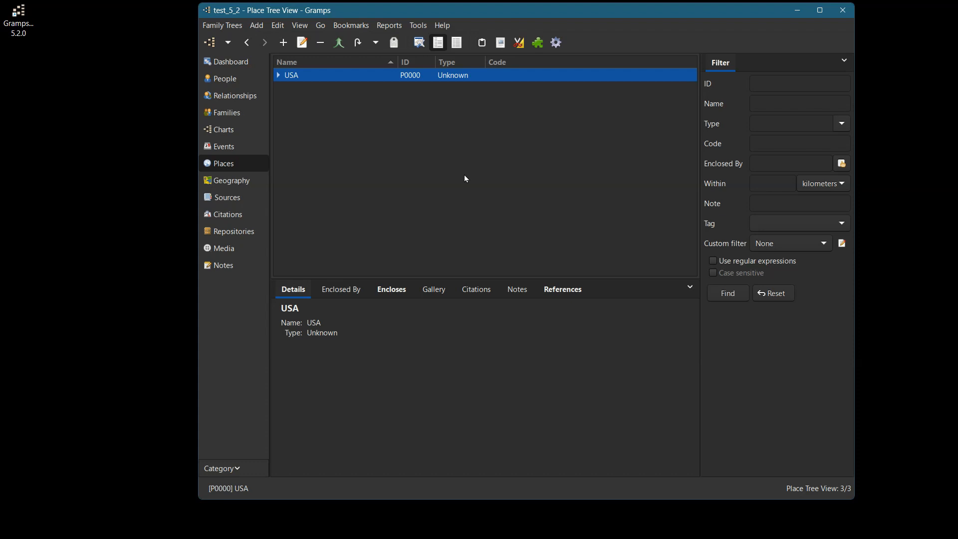
Review the place hierarchy from USA through Louisiana to Baton Rouge, and collapse both branches again.
left_click(278, 75)
left_click(287, 89)
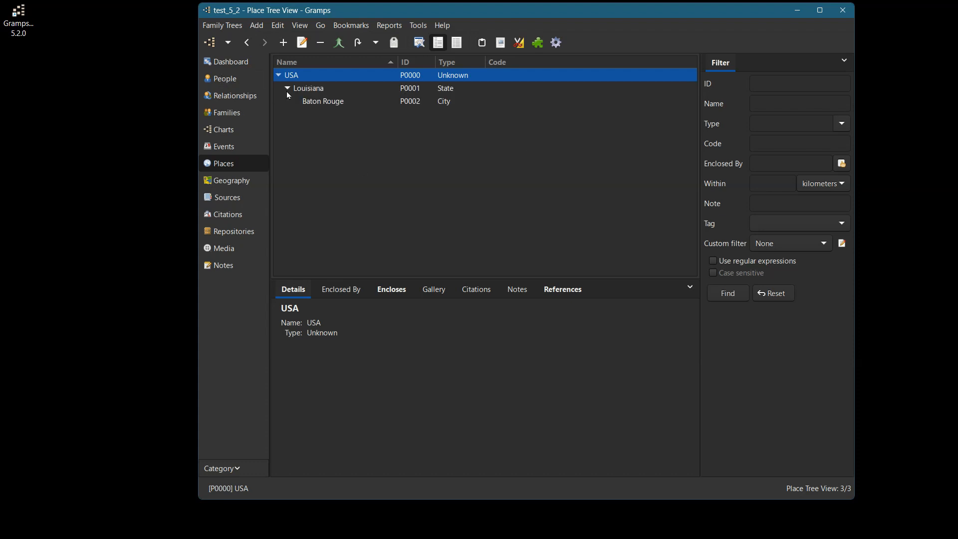
left_click(287, 89)
left_click(279, 76)
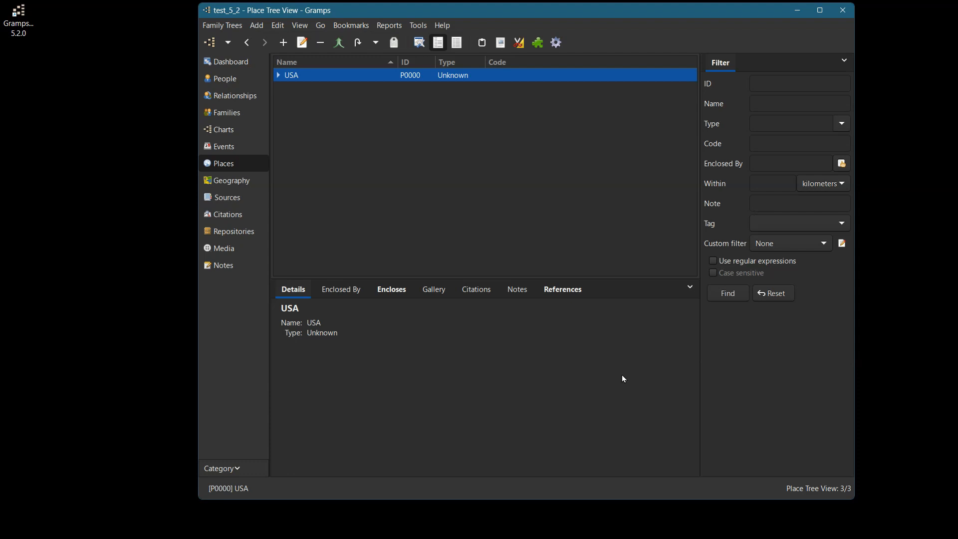
mouse_move(951, 537)
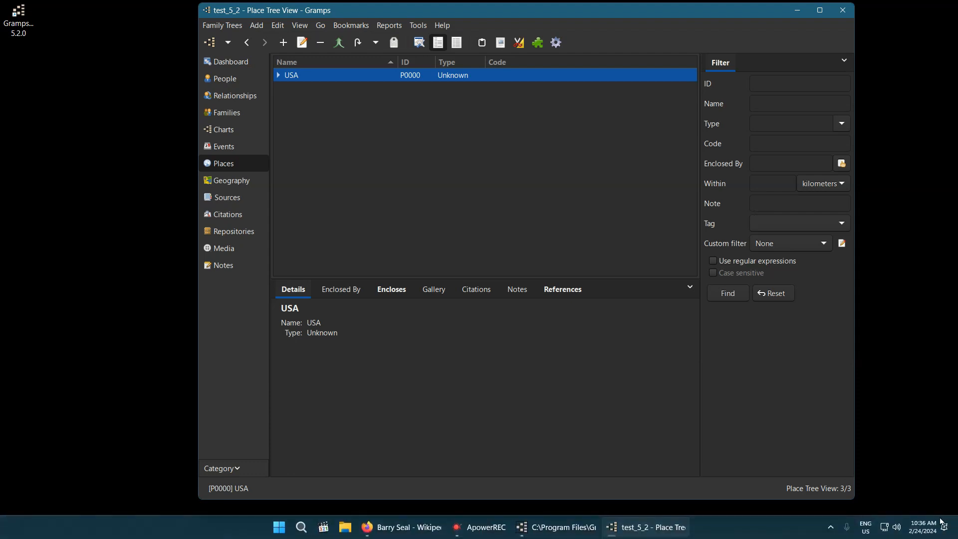